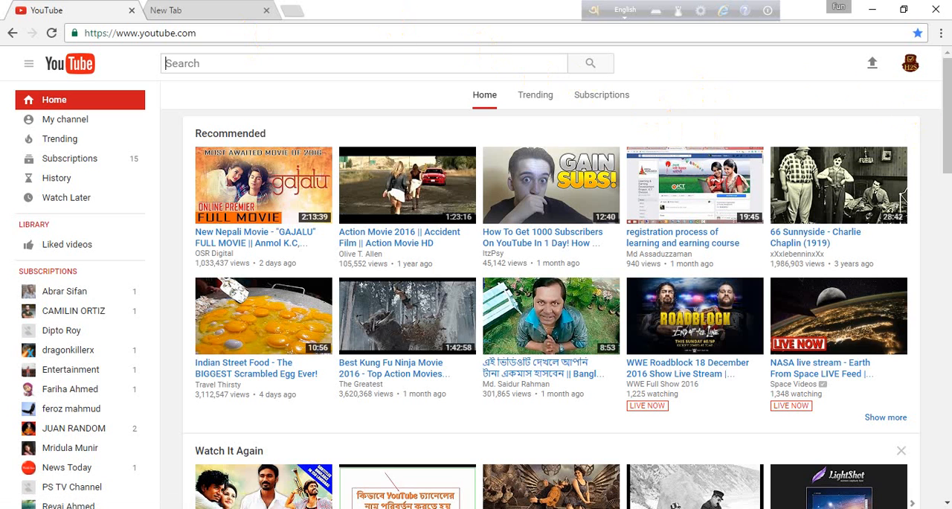
# Open the YouTube video upload page.
pyautogui.doubleClick(238, 30)
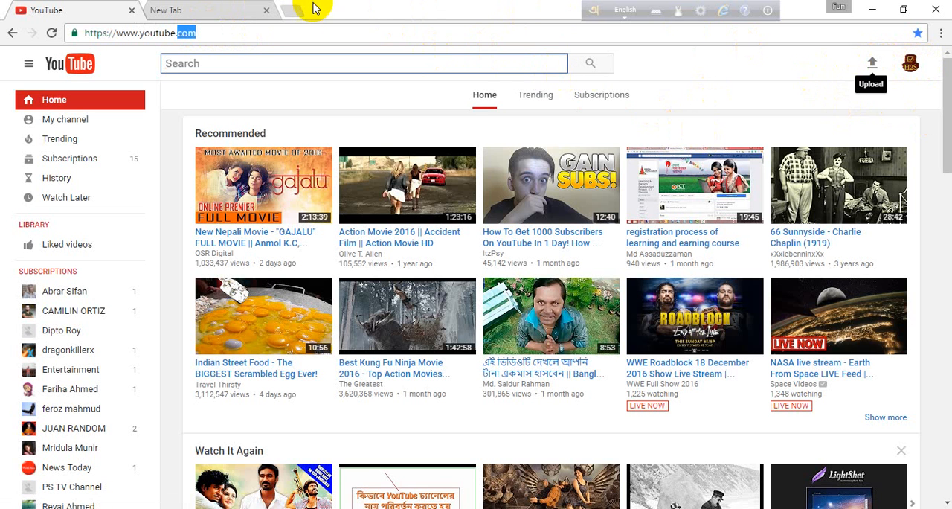
pyautogui.click(291, 29)
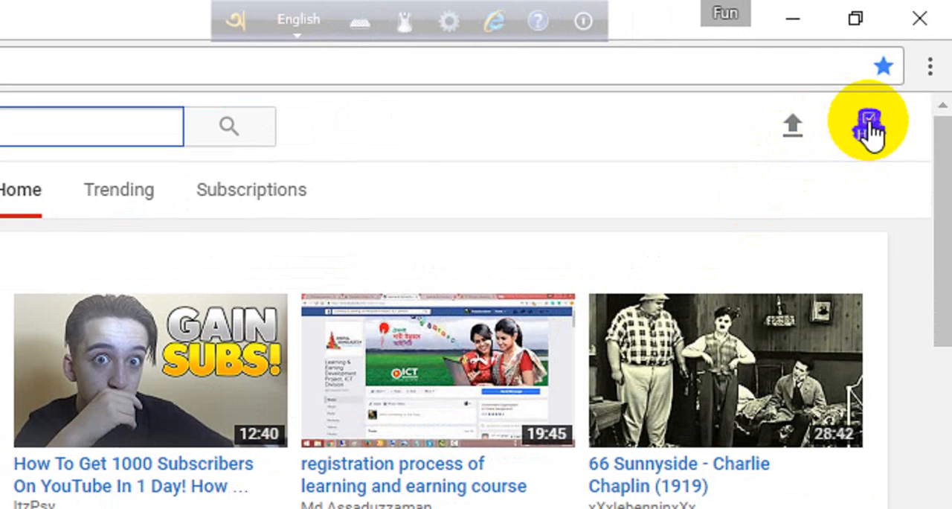
pyautogui.click(795, 134)
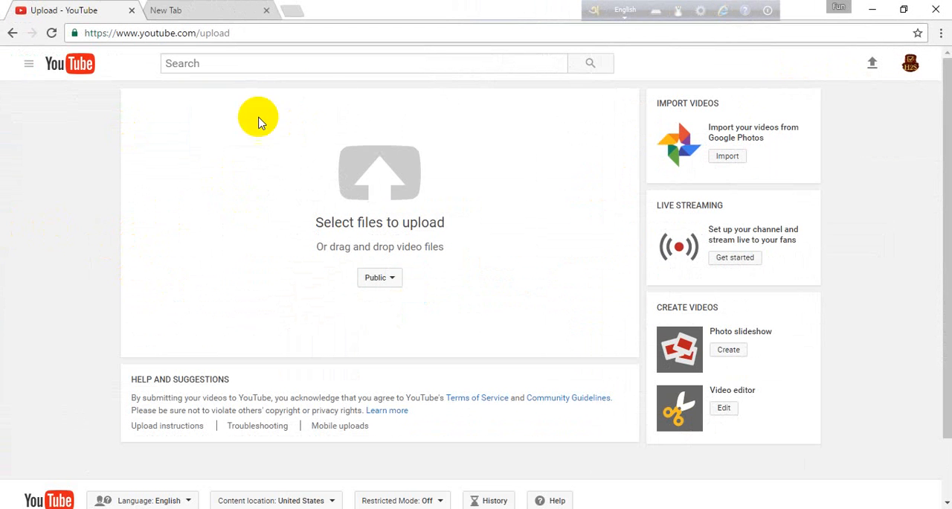
pyautogui.click(353, 210)
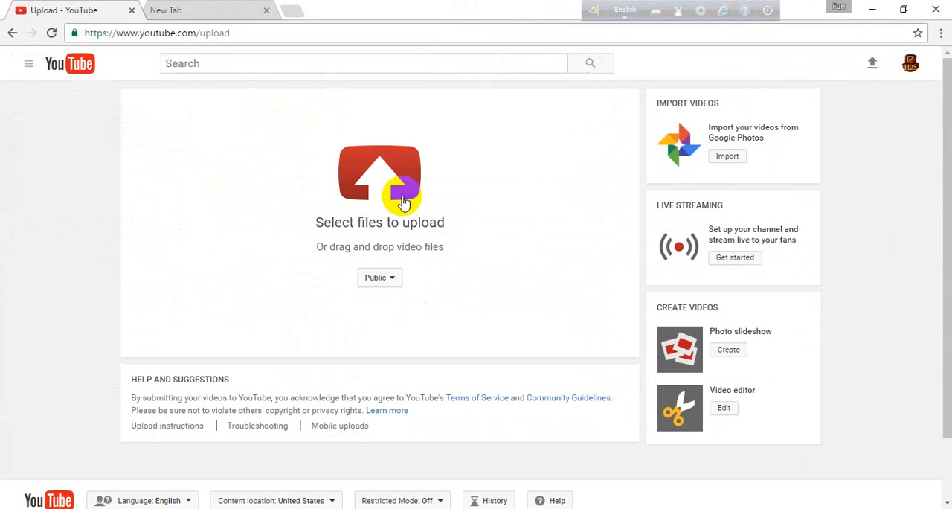
# Switch the upload privacy to Unlisted and back to Public.
pyautogui.click(392, 285)
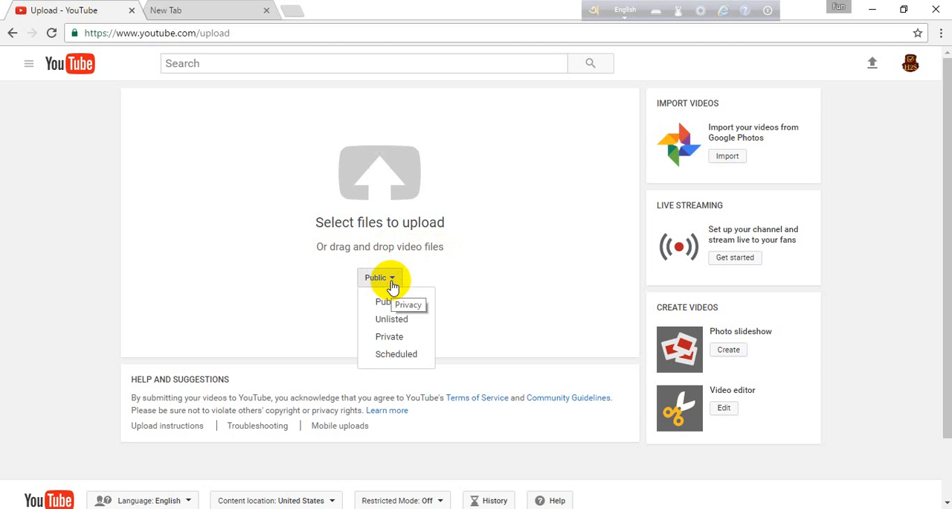
pyautogui.click(394, 320)
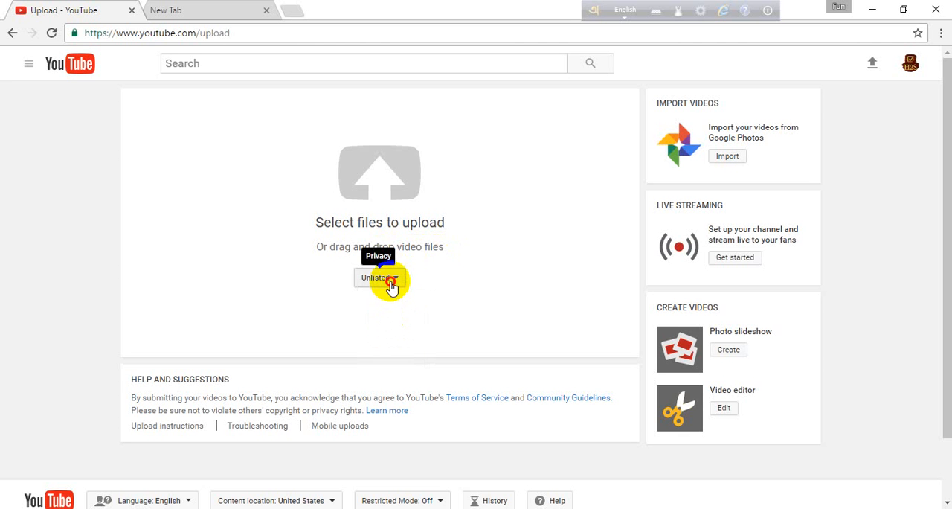
pyautogui.click(393, 285)
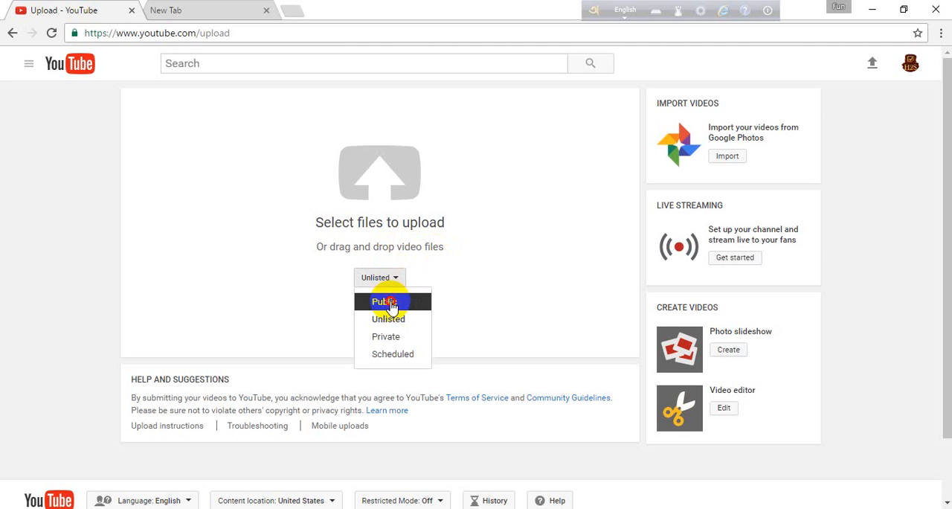
pyautogui.click(388, 303)
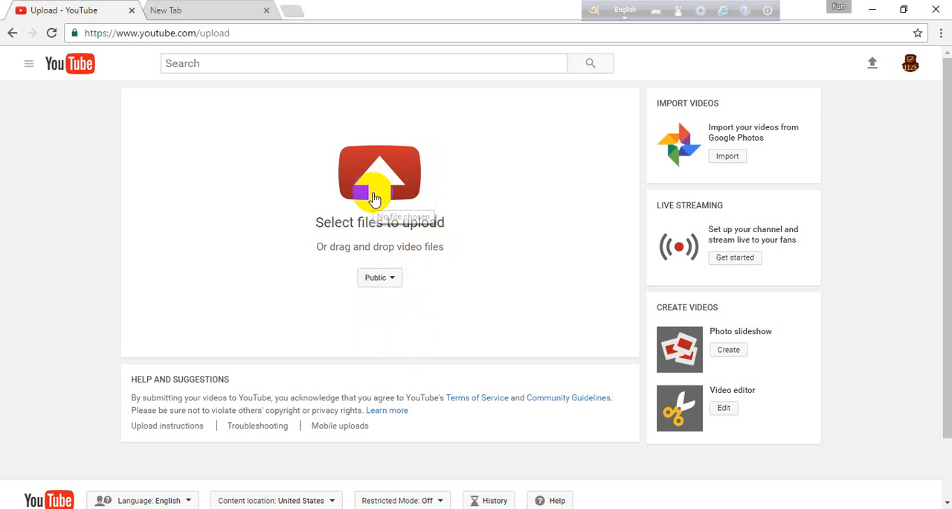
# Choose the "How to Make Video" file from the Desktop and start uploading it.
pyautogui.click(385, 185)
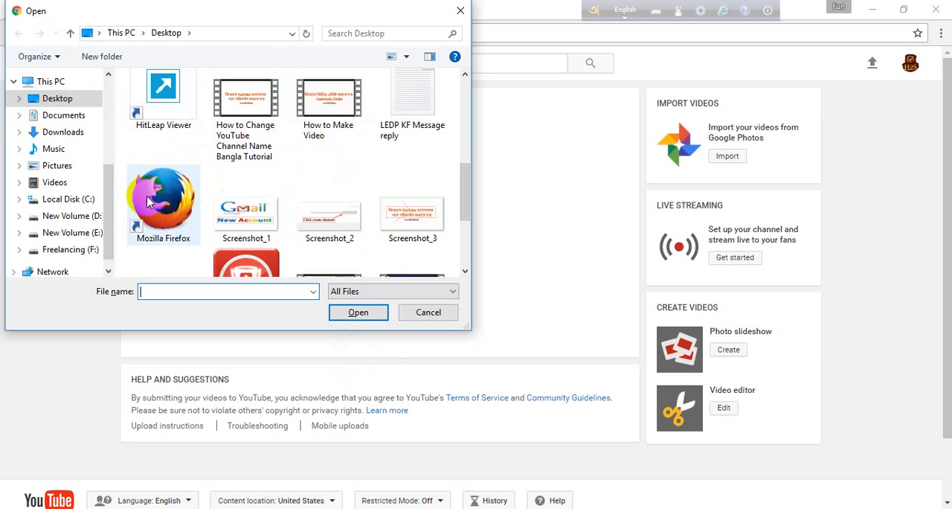
pyautogui.click(324, 113)
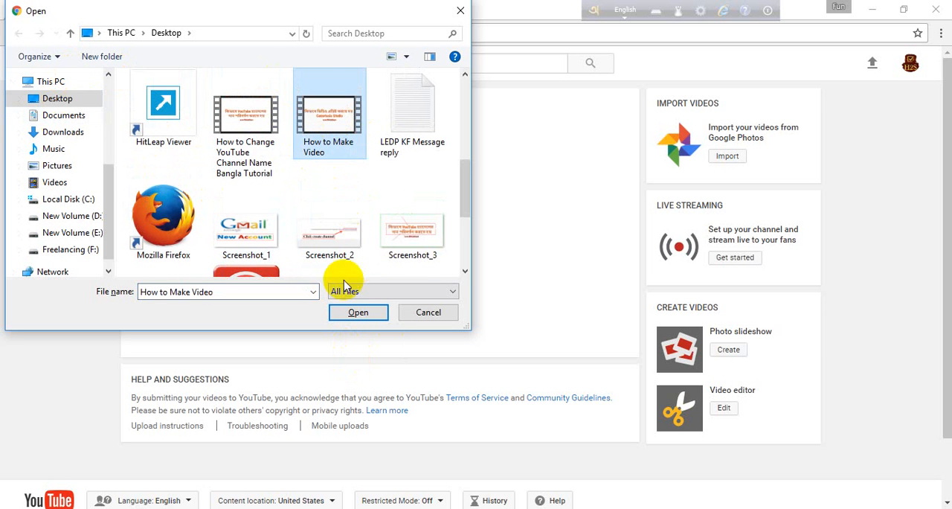
pyautogui.click(358, 313)
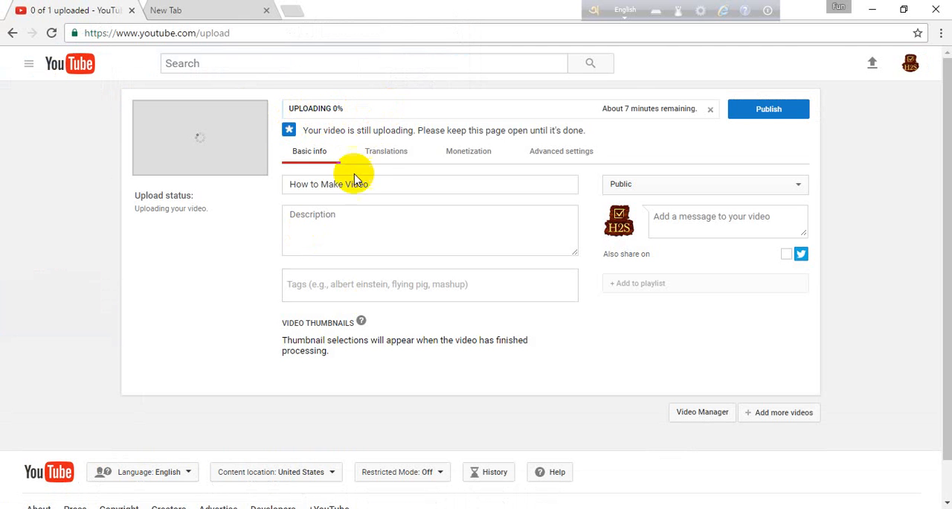
# Replace the video title with the copied text "How to Make Video|| Create Video Using Camptasia Studio Video Editing Software".
pyautogui.click(376, 184)
pyautogui.moveTo(376, 184); pyautogui.dragTo(260, 189)
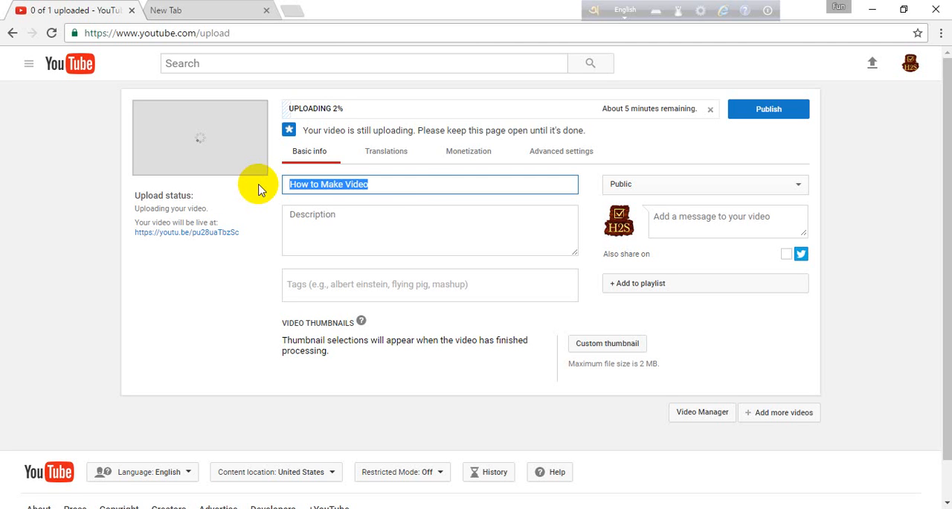
pyautogui.tripleClick(418, 186)
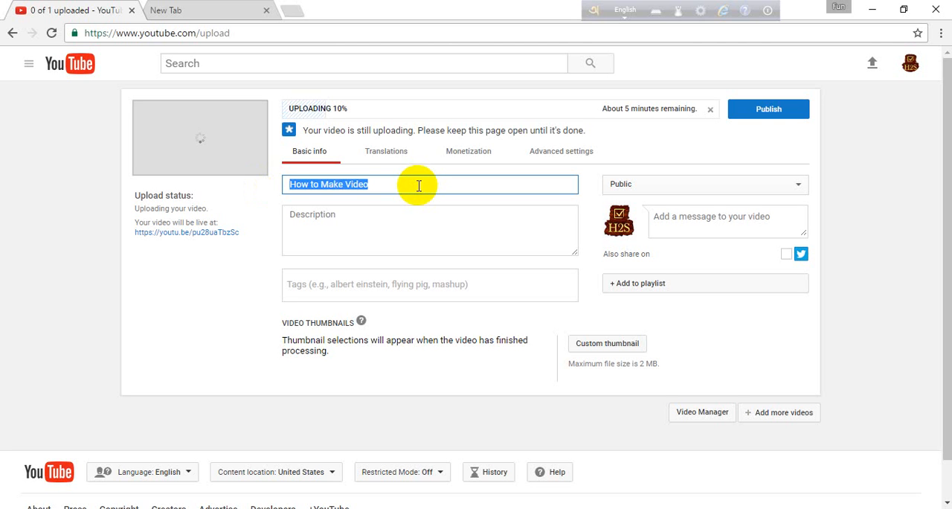
pyautogui.write('V')
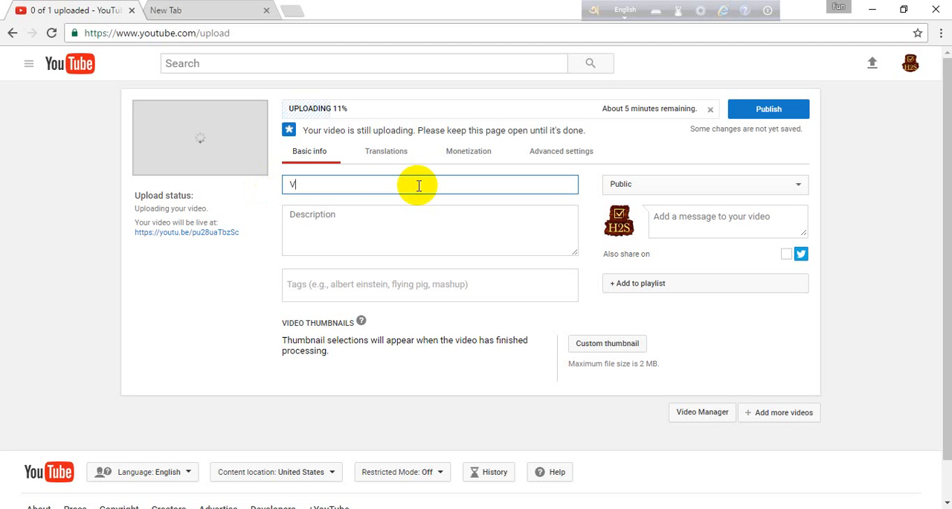
pyautogui.press('BackSpace')
pyautogui.hotkey('ctrl', 'v')
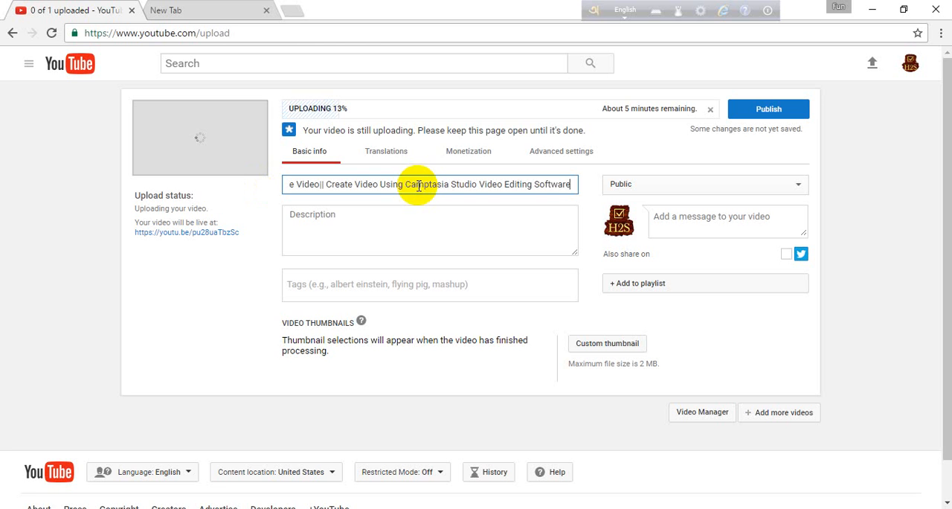
pyautogui.click(536, 184)
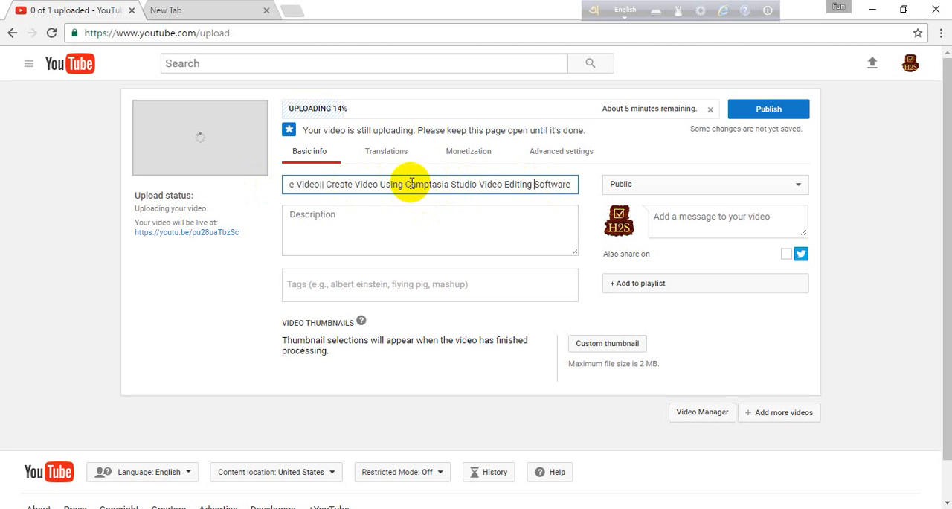
# Review the wording of the video title from its opening phrase through to its end.
pyautogui.click(400, 225)
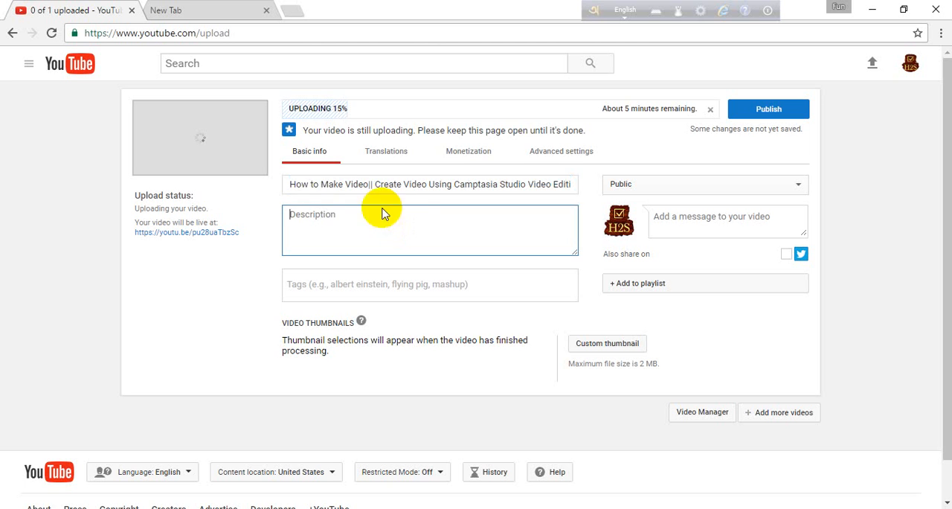
pyautogui.click(332, 185)
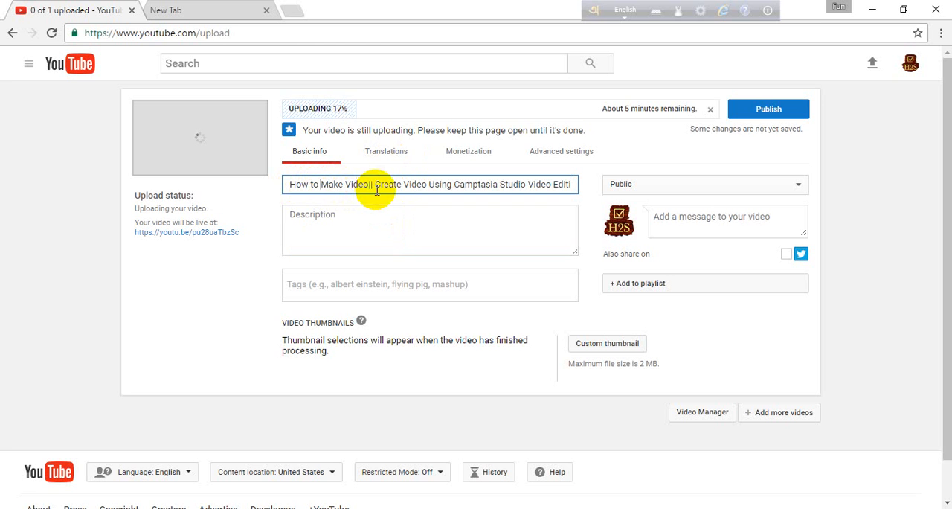
pyautogui.click(319, 184)
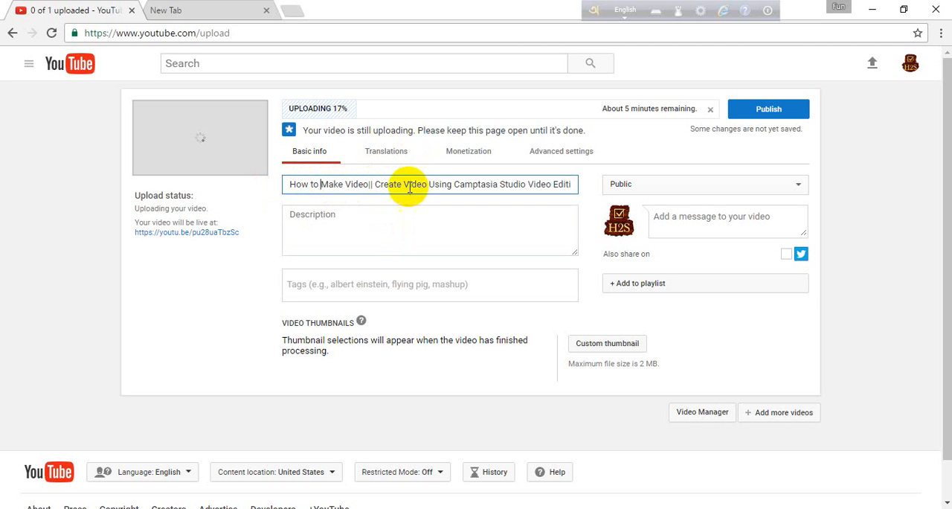
pyautogui.moveTo(287, 184); pyautogui.dragTo(367, 184)
pyautogui.doubleClick(357, 184)
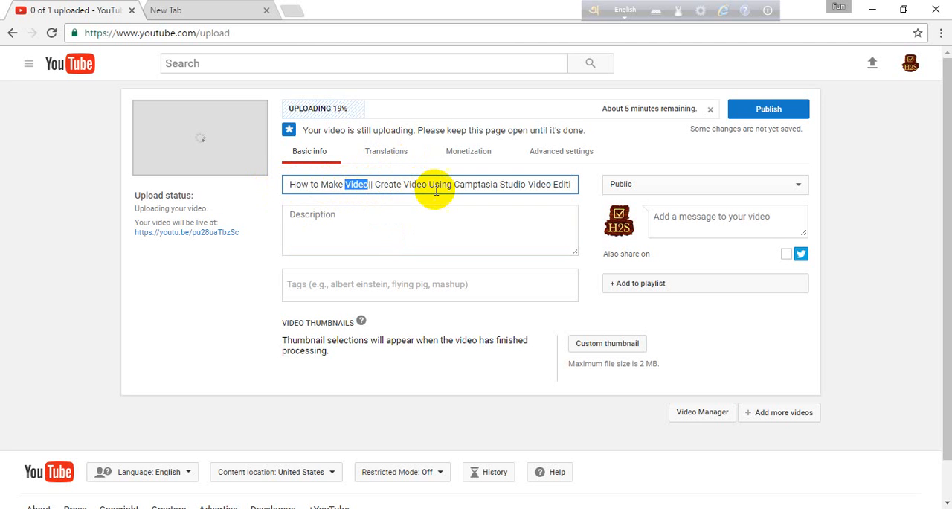
pyautogui.click(382, 188)
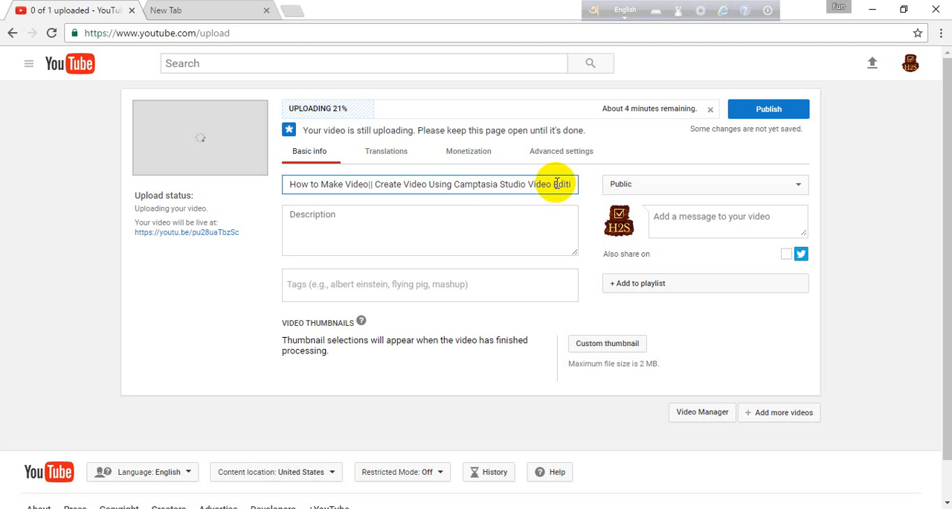
pyautogui.write('ng Software')
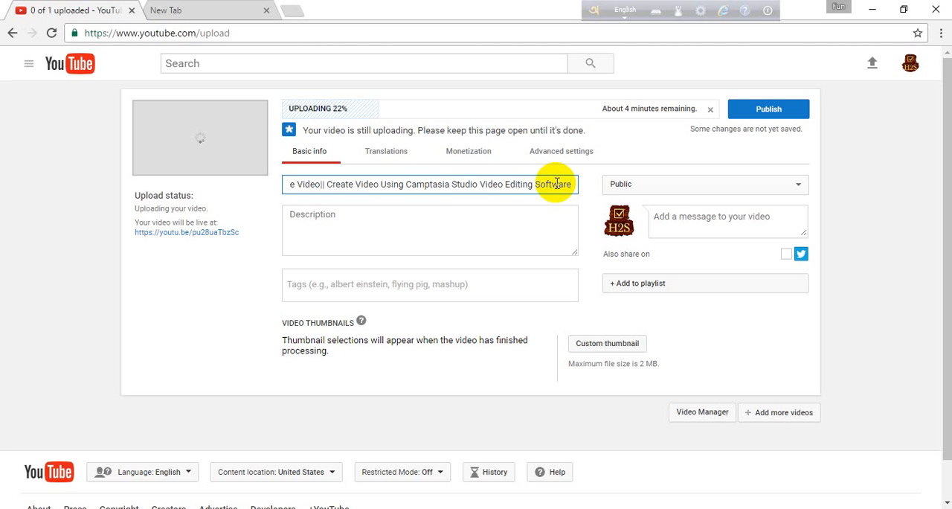
# Begin the description with "Title:" followed by a copy of the full video title.
pyautogui.click(496, 221)
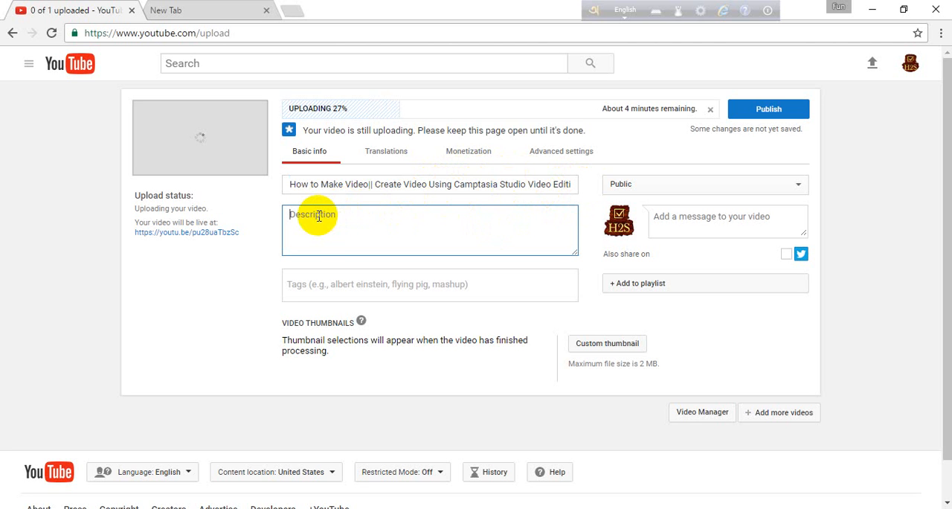
pyautogui.write('Title:')
pyautogui.click(344, 186)
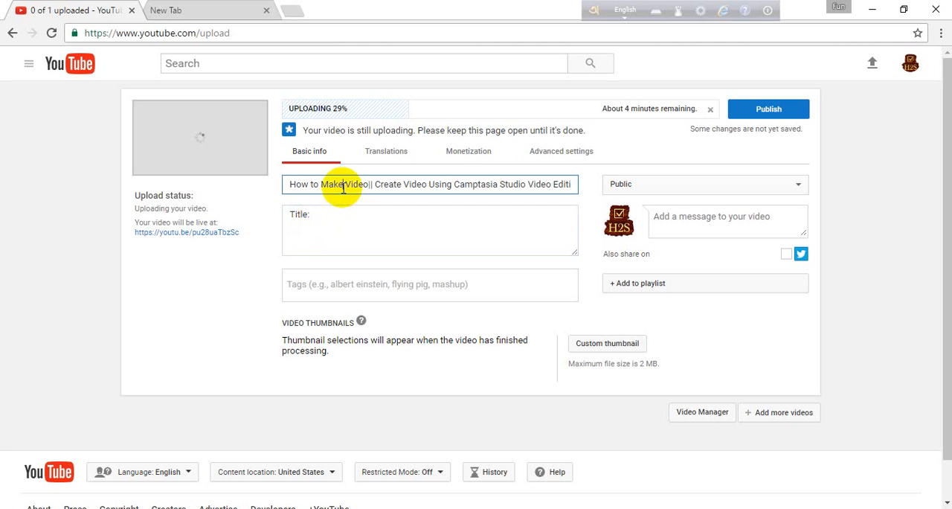
pyautogui.hotkey('ctrl', 'a')
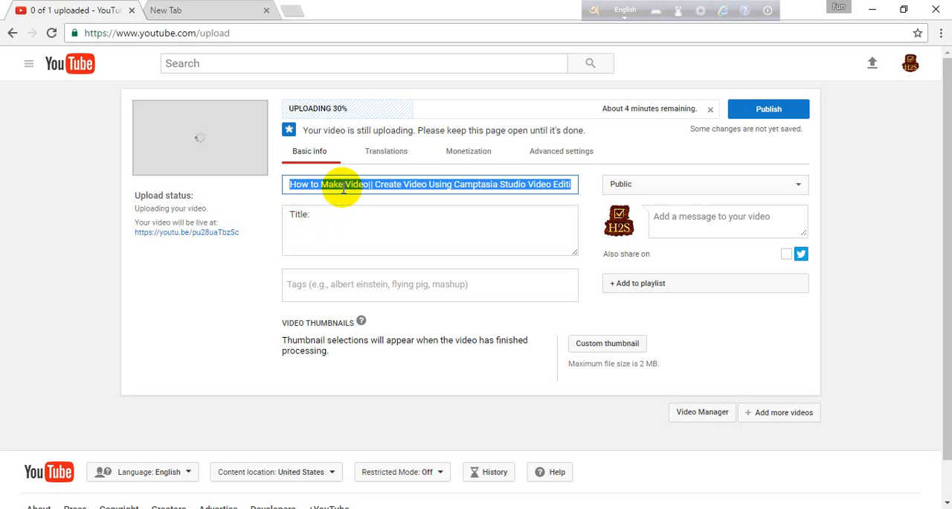
pyautogui.click(368, 226)
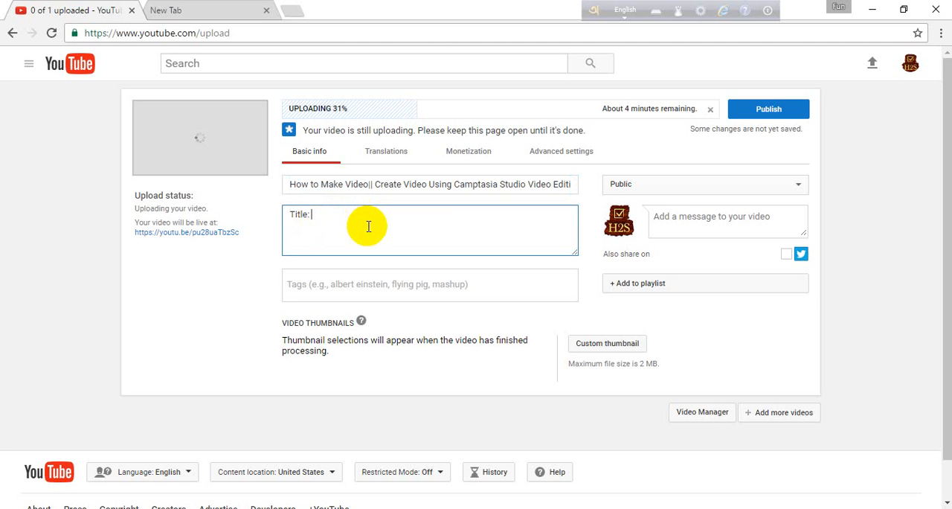
pyautogui.write('How to Make Video|| Create Video Using Camptasia Studio Video Editing Software')
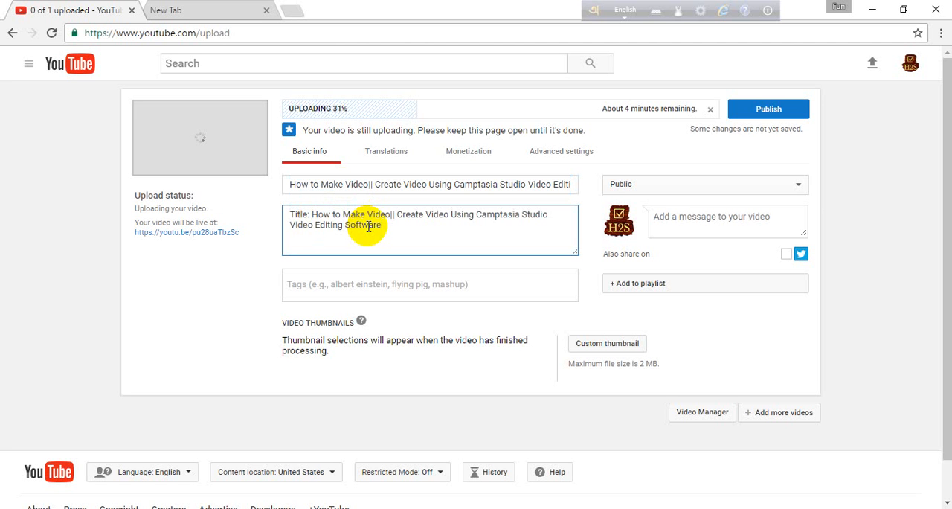
# Add a second description line reading "Keyword: How to Make Video", copying the phrase from the title.
pyautogui.press('Return')
pyautogui.write('D')
pyautogui.press('BackSpace')
pyautogui.press('BackSpace')
pyautogui.write('Keyword:')
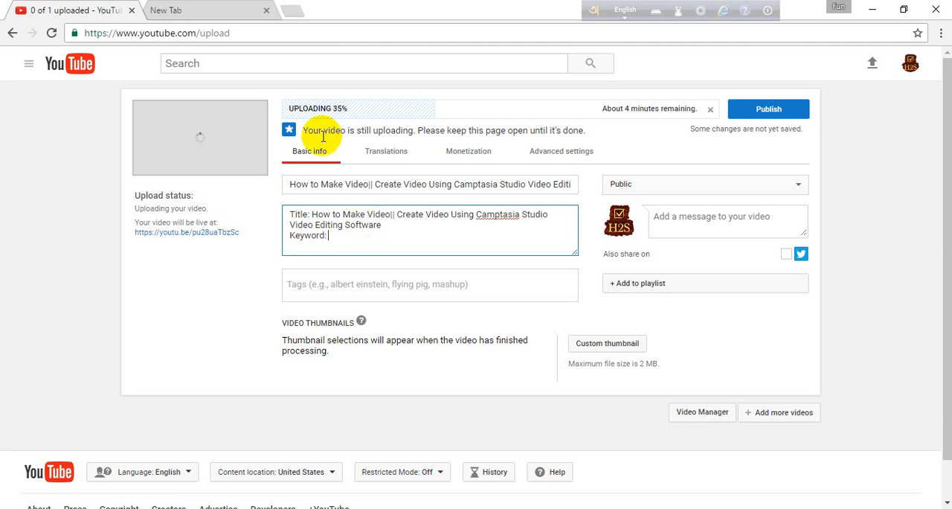
pyautogui.click(287, 187)
pyautogui.moveTo(288, 188); pyautogui.dragTo(386, 201)
pyautogui.hotkey('ctrl', 'c')
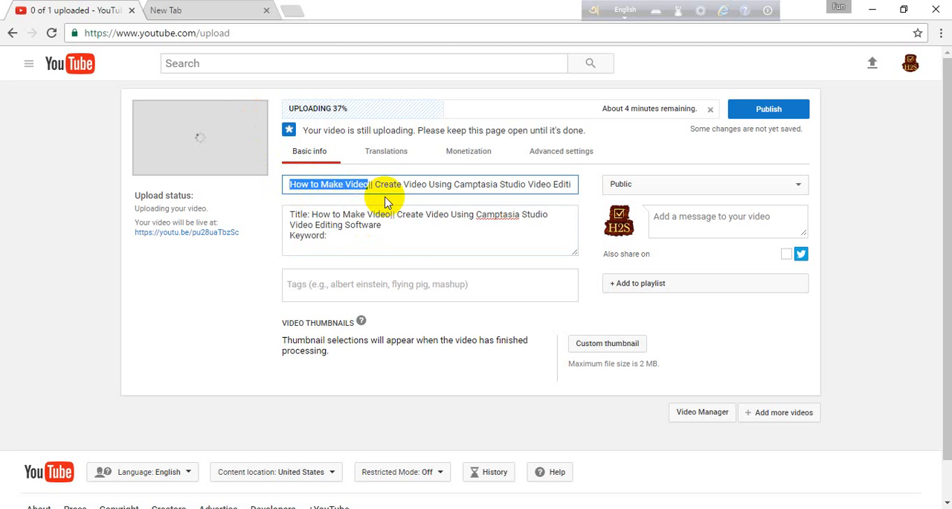
pyautogui.click(365, 244)
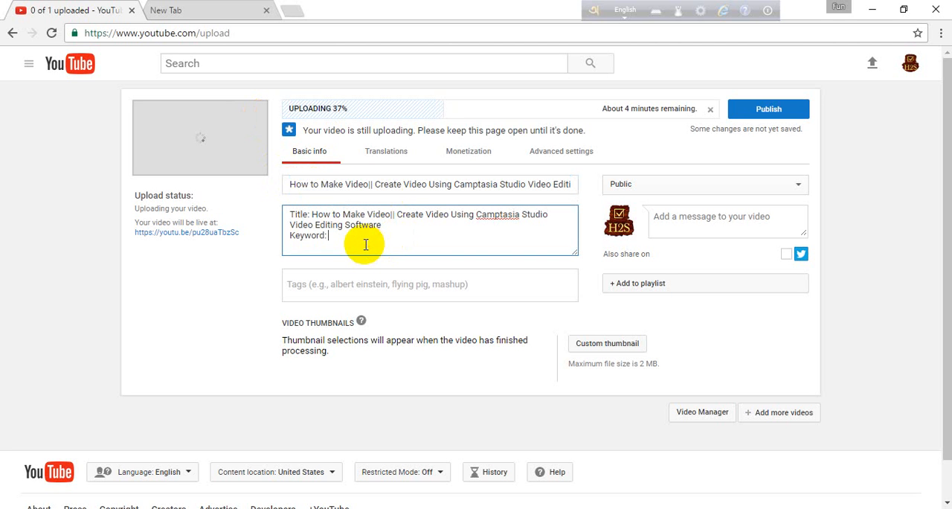
pyautogui.hotkey('ctrl', 'v')
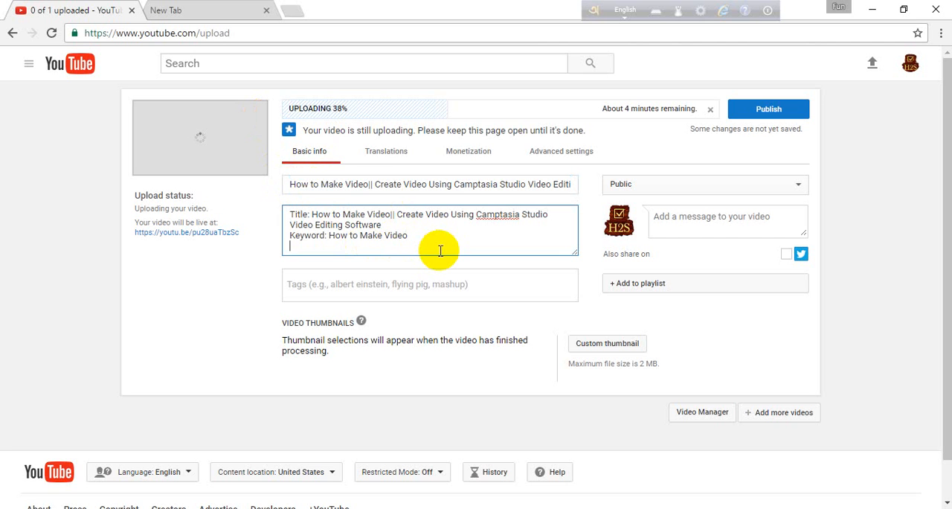
# Add a separator line of equals signs below the keyword line and enlarge the description box.
pyautogui.press('Return')
pyautogui.write('====================================')
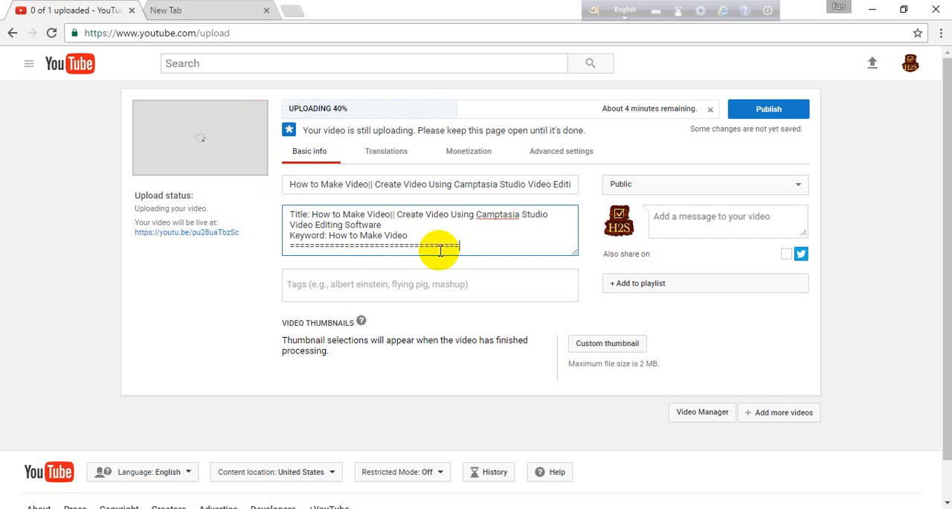
pyautogui.write('==============')
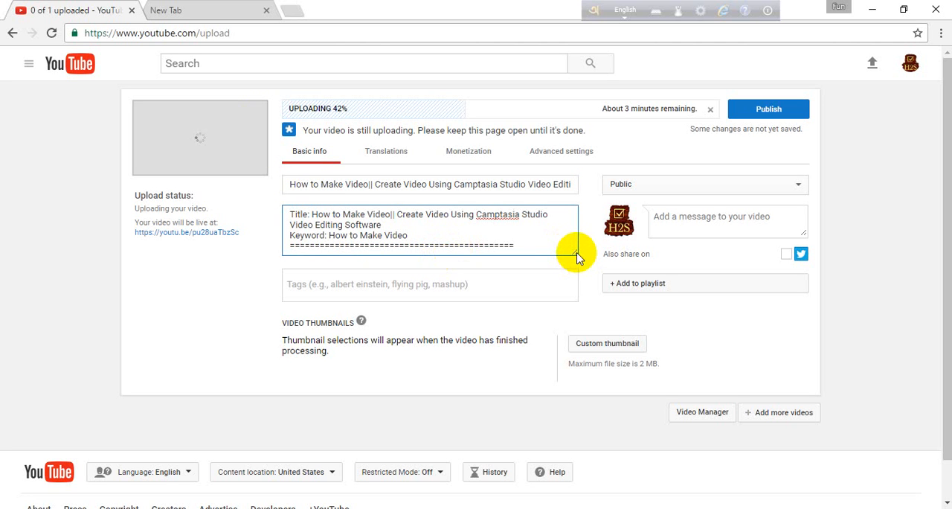
pyautogui.moveTo(578, 256); pyautogui.dragTo(585, 340)
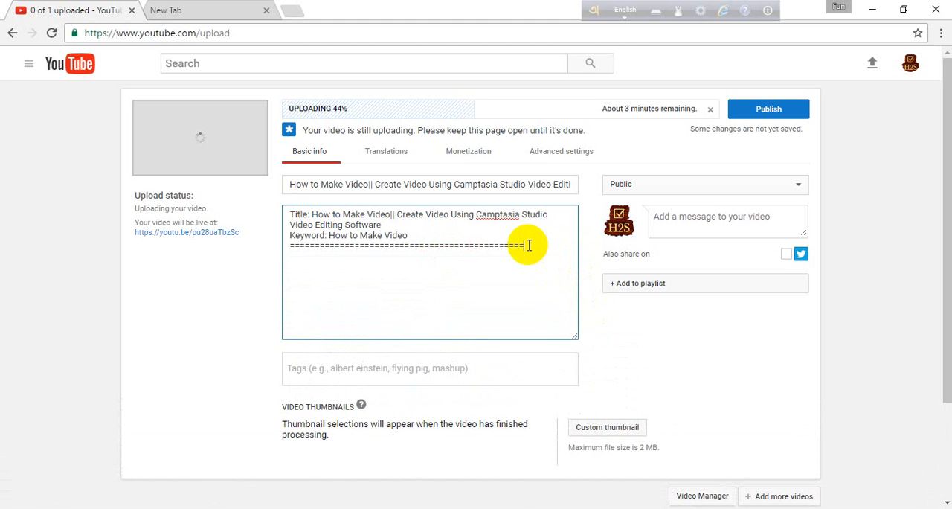
pyautogui.write('== ')
pyautogui.write('Hi, I')
# Add the line "Hi, I have Created this video of How to Make Video," below the separator in the description.
pyautogui.write('have')
pyautogui.write('Cr')
pyautogui.write('eat')
pyautogui.write('ed ')
pyautogui.write('this')
pyautogui.write(' vi')
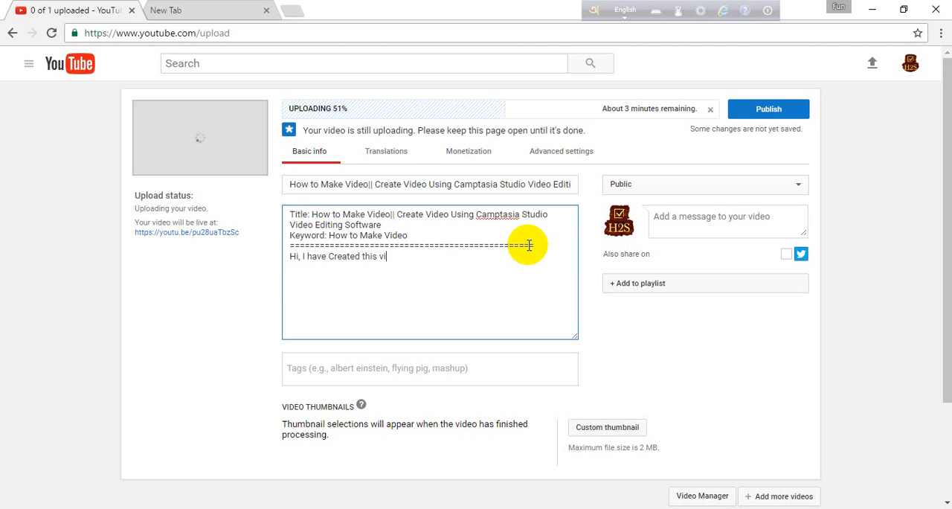
pyautogui.write('deo of')
pyautogui.hotkey('ctrl', 'v')
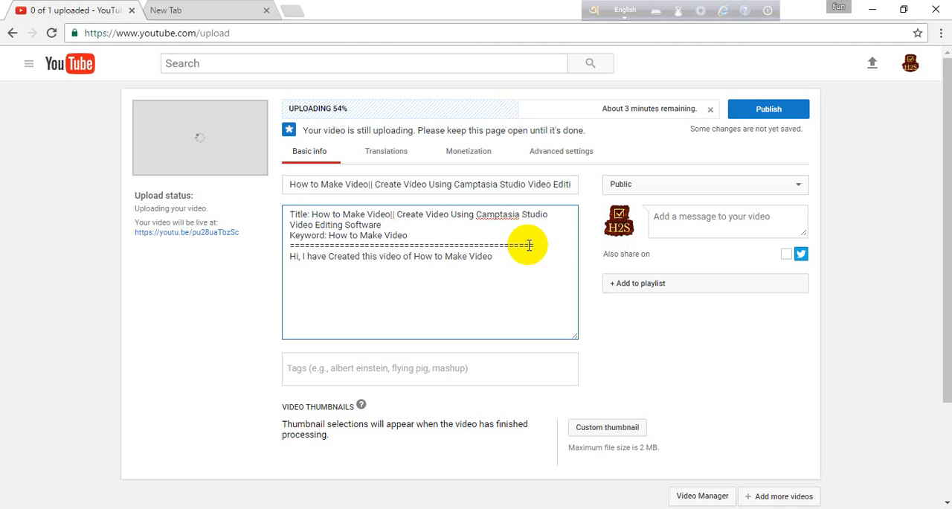
pyautogui.write(',')
# Copy the full video title and append it to the end of the description's greeting sentence.
pyautogui.click(317, 187)
pyautogui.hotkey('ctrl', 'a')
pyautogui.hotkey('ctrl', 'c')
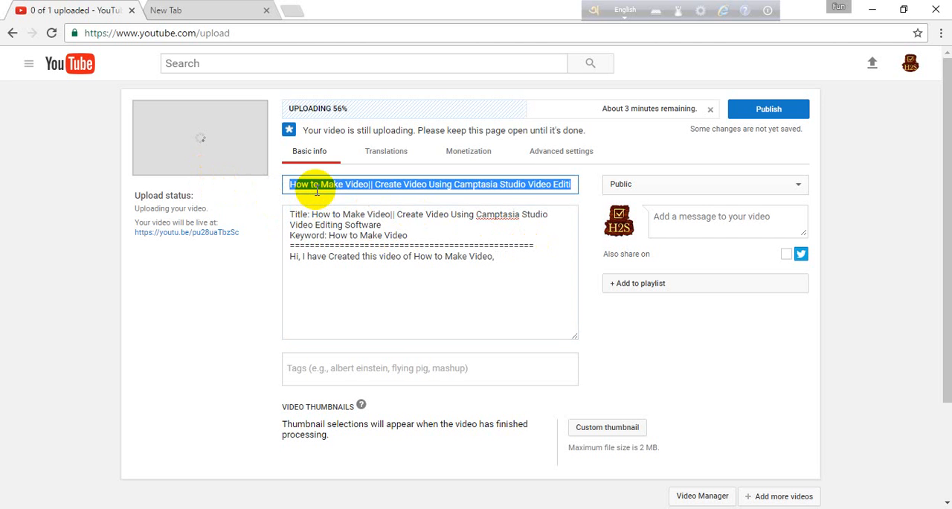
pyautogui.click(548, 263)
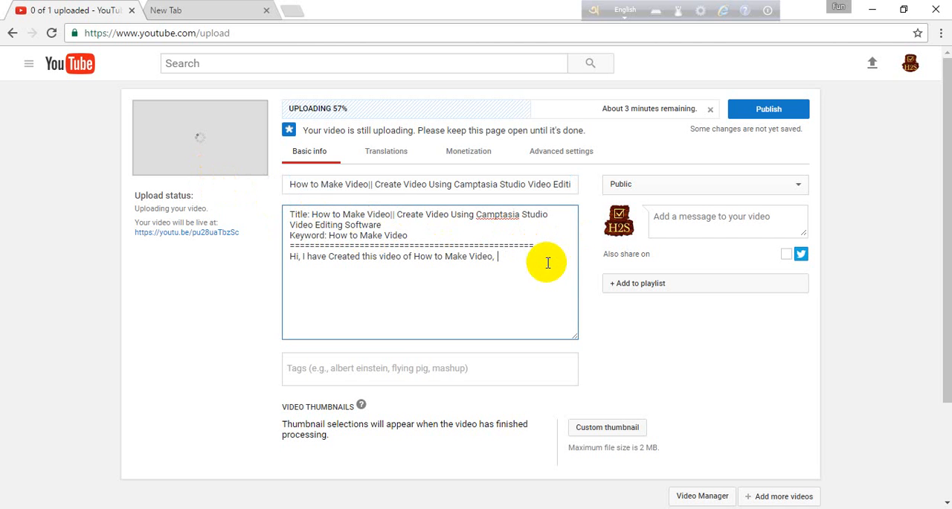
pyautogui.hotkey('ctrl', 'v')
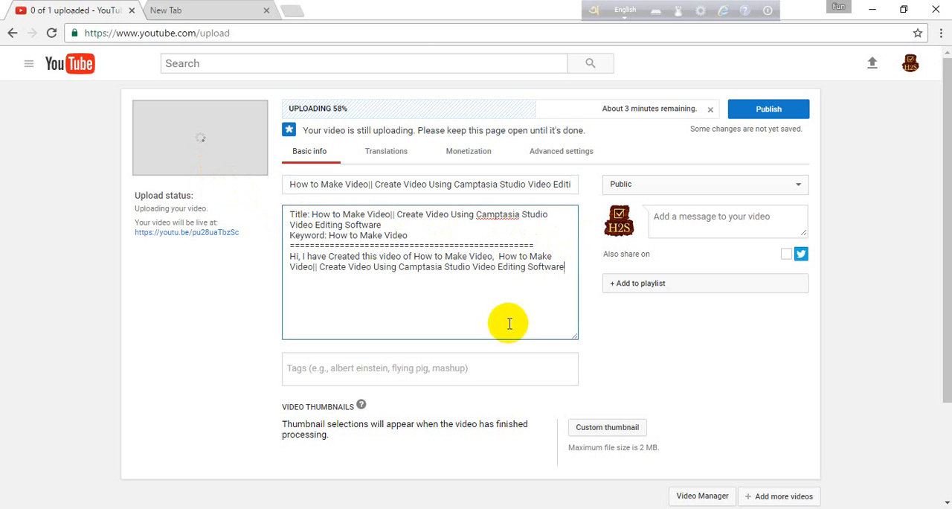
# Copy the video's live link from the upload status and place it on a new description line after the greeting sentence.
pyautogui.click(132, 235)
pyautogui.moveTo(133, 235); pyautogui.dragTo(247, 239)
pyautogui.hotkey('ctrl', 'c')
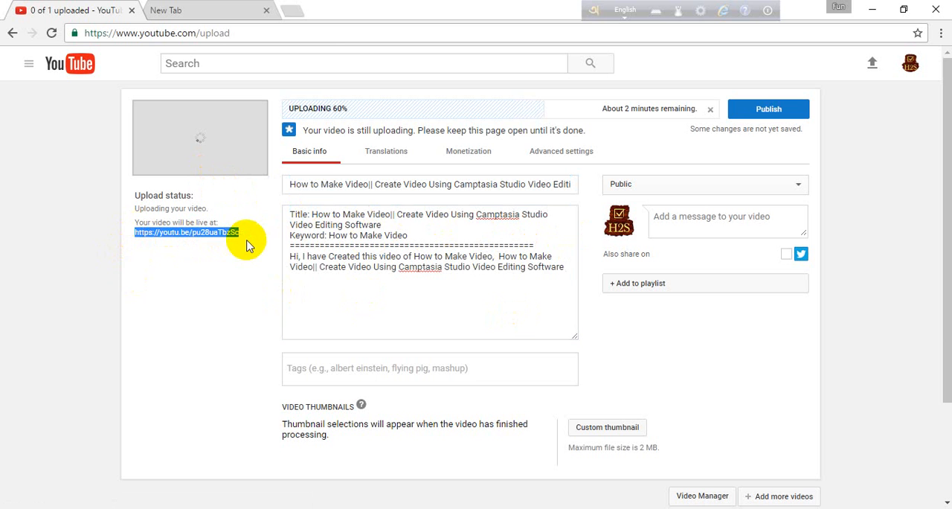
pyautogui.click(575, 269)
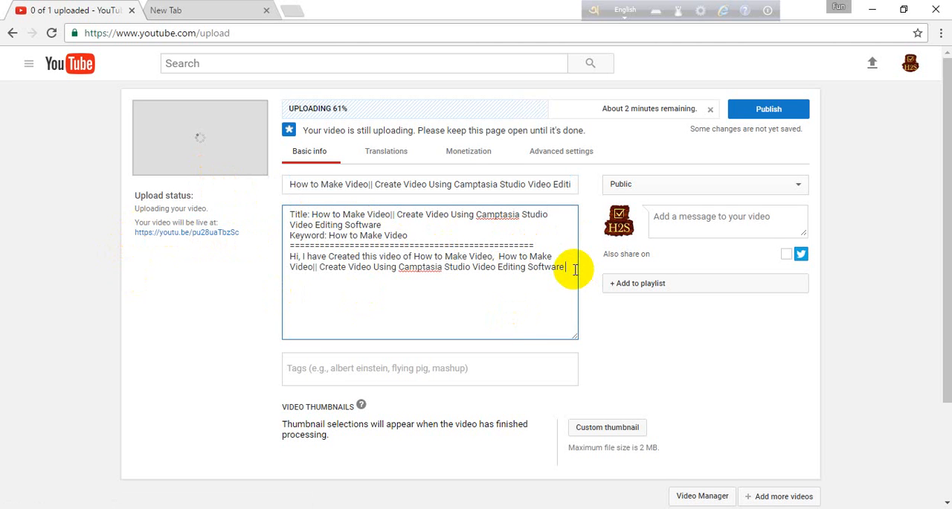
pyautogui.press('Return')
pyautogui.hotkey('ctrl', 'v')
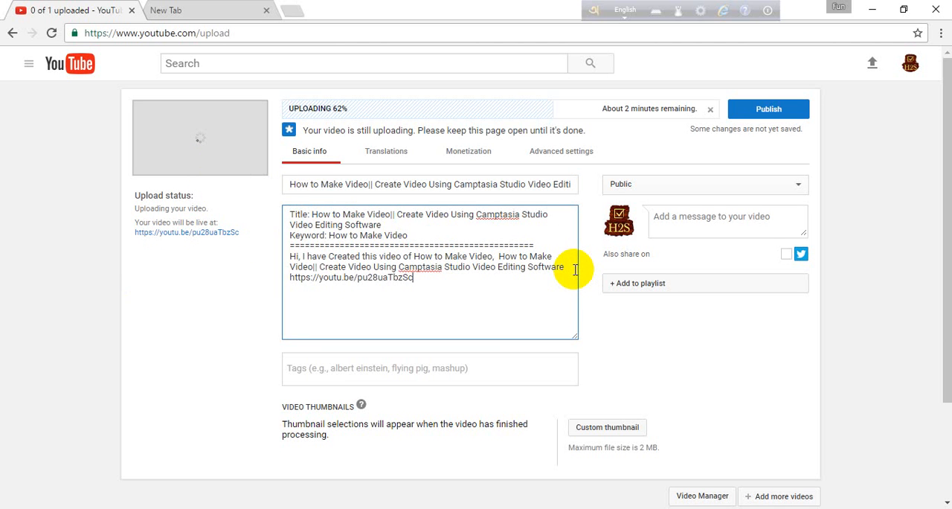
# Leave a blank line after the video link and add a row of equals signs.
pyautogui.press('Return')
pyautogui.press('Return')
pyautogui.write('=================')
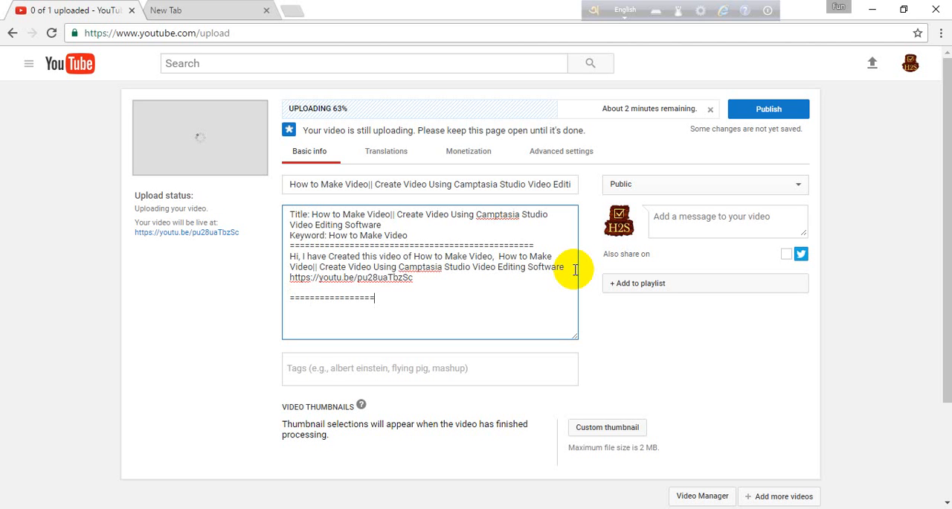
pyautogui.write('==============================')
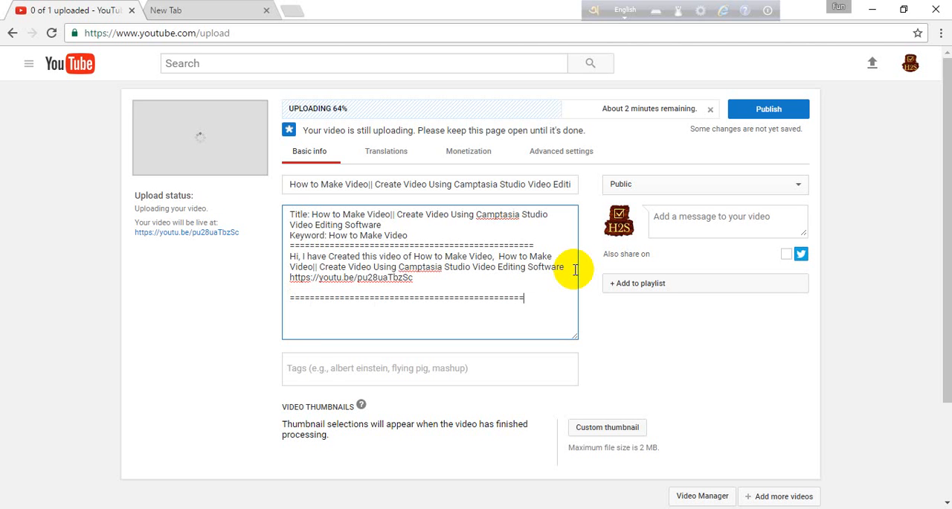
pyautogui.write('Follow Me====')
# Turn the equals-sign row into a one-line "Follow Me" heading by shortening its start and adding equals signs after the text.
pyautogui.moveTo(470, 298); pyautogui.dragTo(384, 299)
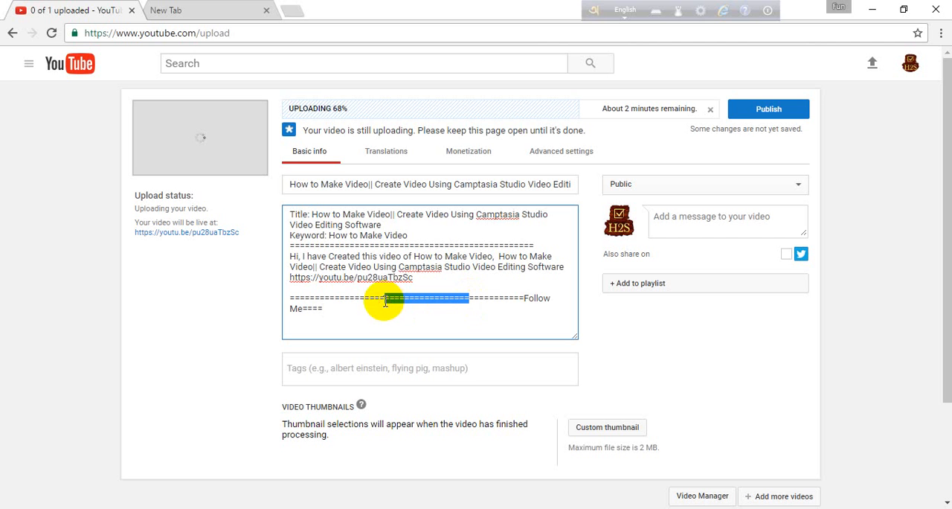
pyautogui.press('BackSpace')
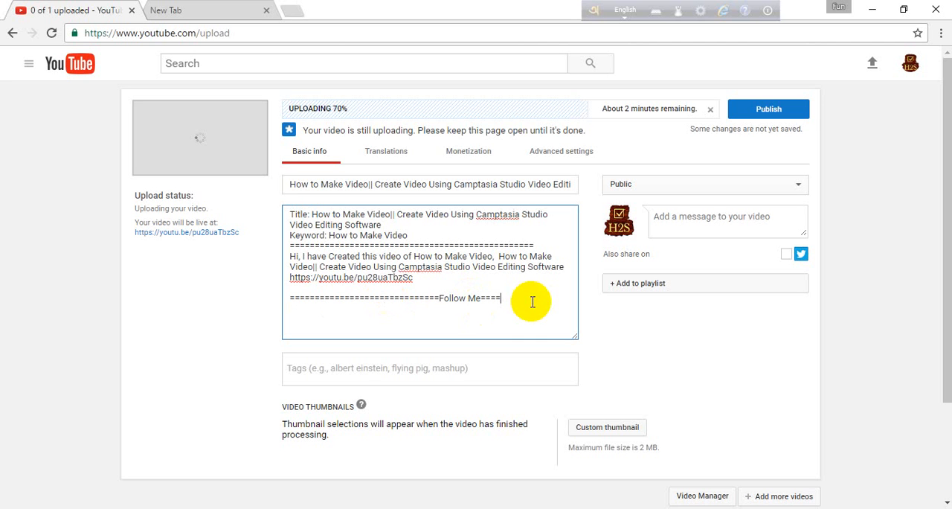
pyautogui.write('================')
# Add a "Facebook:" line under the "Follow Me" heading.
pyautogui.press('Return')
pyautogui.write('Facebook:')
pyautogui.click(199, 7)
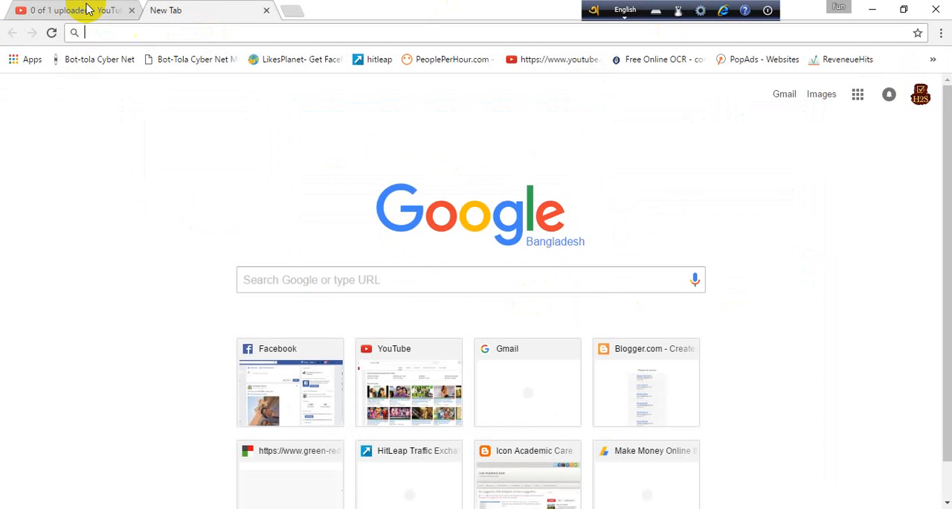
pyautogui.click(88, 9)
pyautogui.click(199, 32)
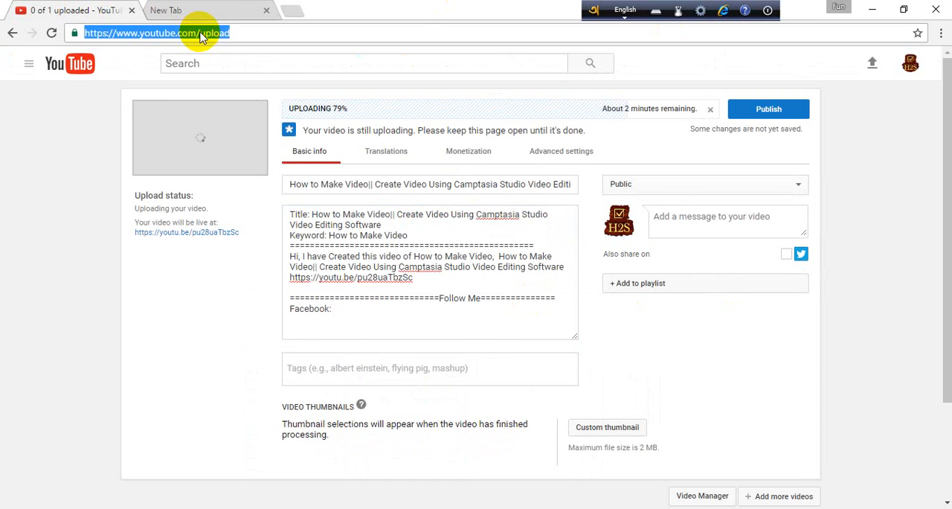
pyautogui.click(201, 13)
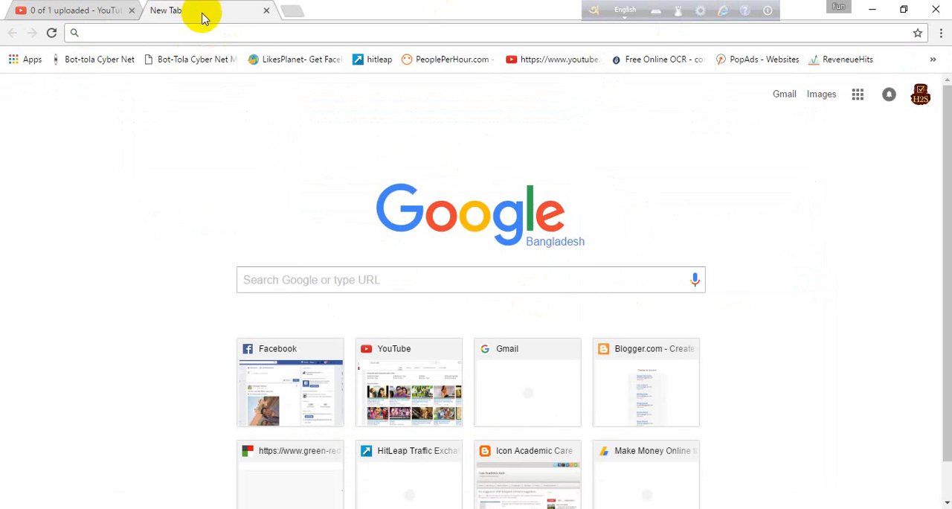
pyautogui.click(197, 32)
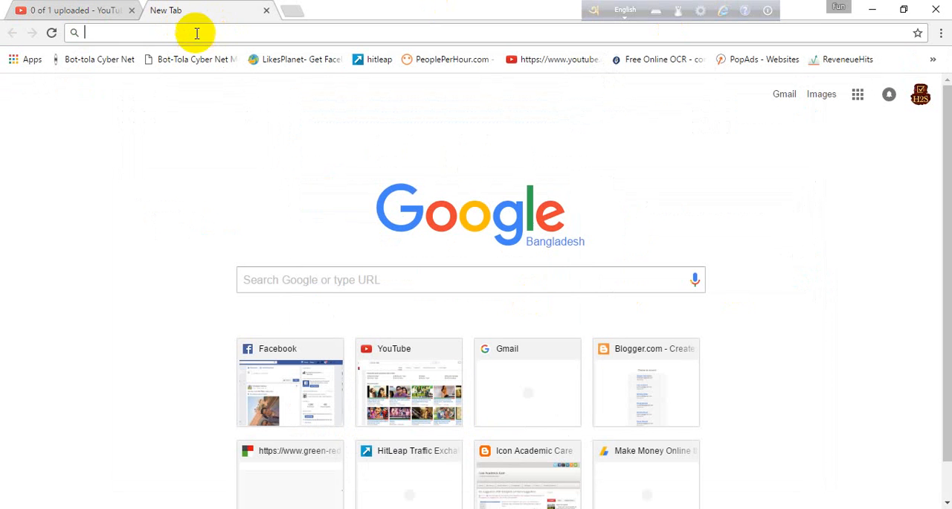
pyautogui.click(85, 18)
pyautogui.click(205, 33)
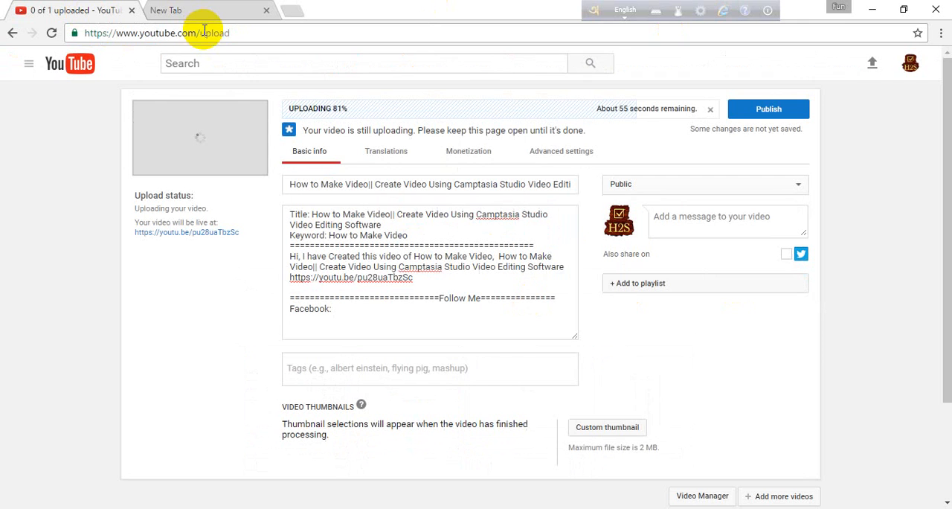
# Add "G+:" and "Twitter:" on separate lines below the Facebook line in the description.
pyautogui.click(359, 320)
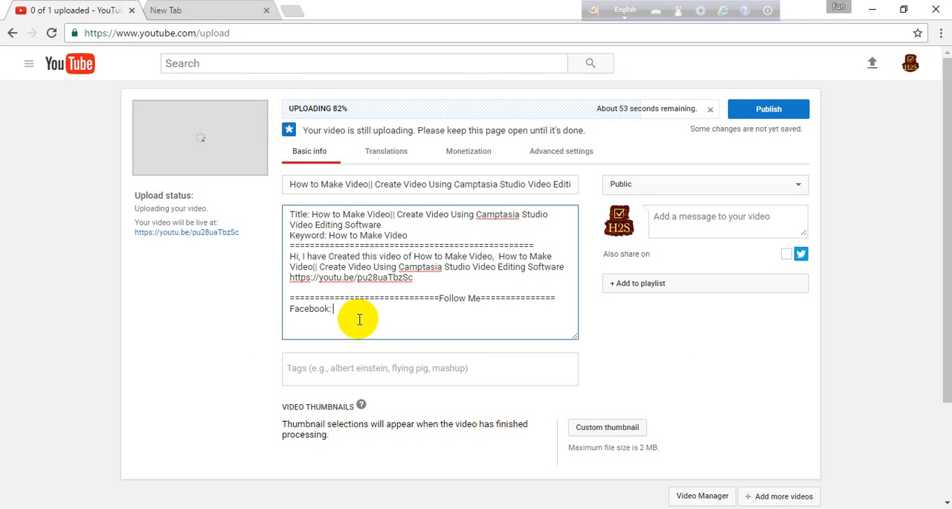
pyautogui.press('Return')
pyautogui.write('G+ :')
pyautogui.press('Return')
pyautogui.write('Twittw')
pyautogui.press('BackSpace')
pyautogui.write('er:')
pyautogui.press('Return')
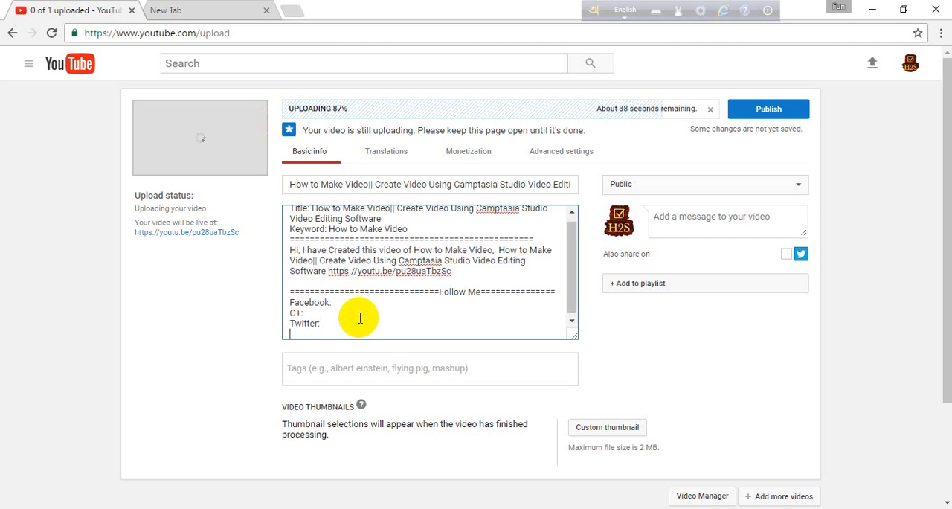
# Add a "Pinterest:" line below the Twitter line in the description.
pyautogui.write('Pinterest:')
pyautogui.press('Return')
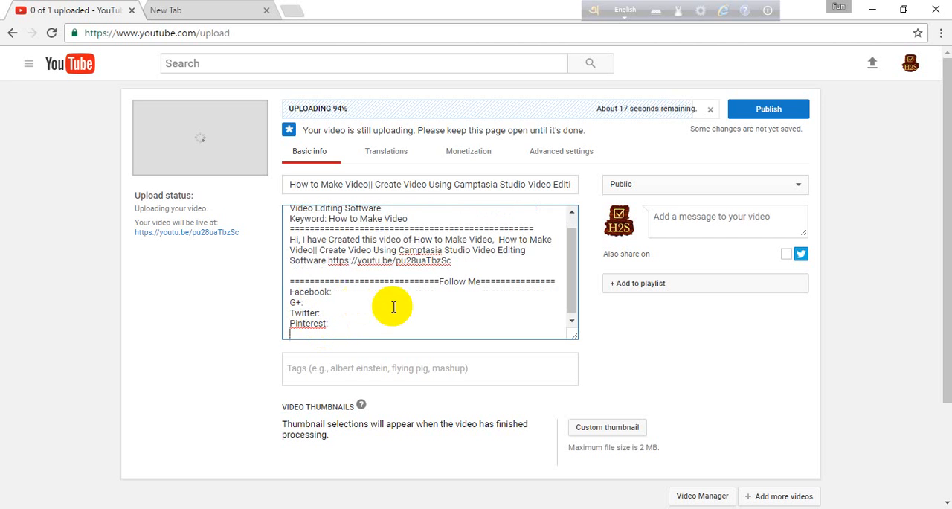
# Close the social links section with a separator row of equals signs.
pyautogui.write('=')
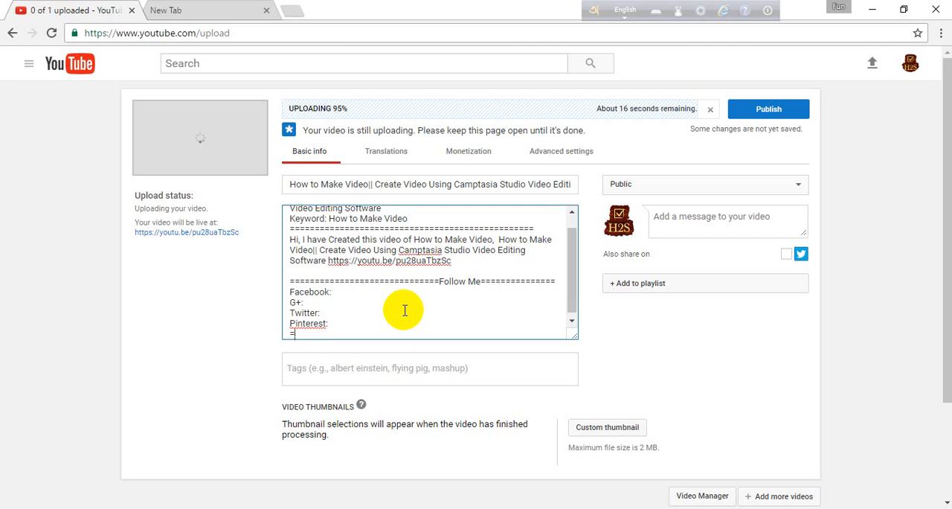
pyautogui.write('=====================================')
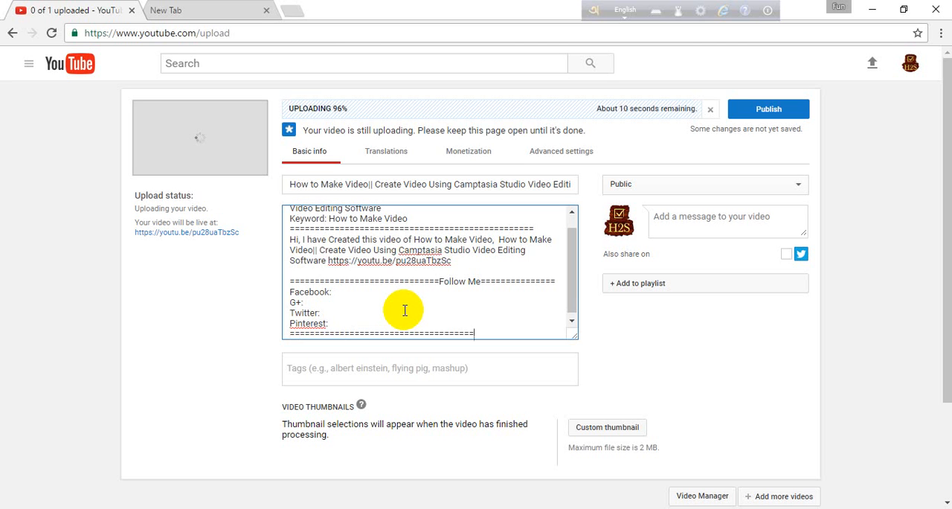
pyautogui.write('==')
pyautogui.press('Return')
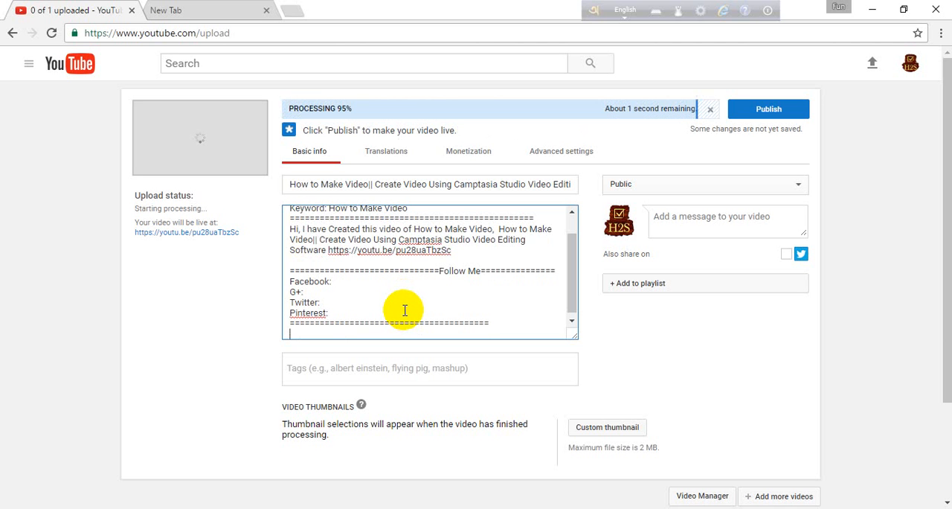
# End the description with the line "Please Subscribe".
pyautogui.write('Ple')
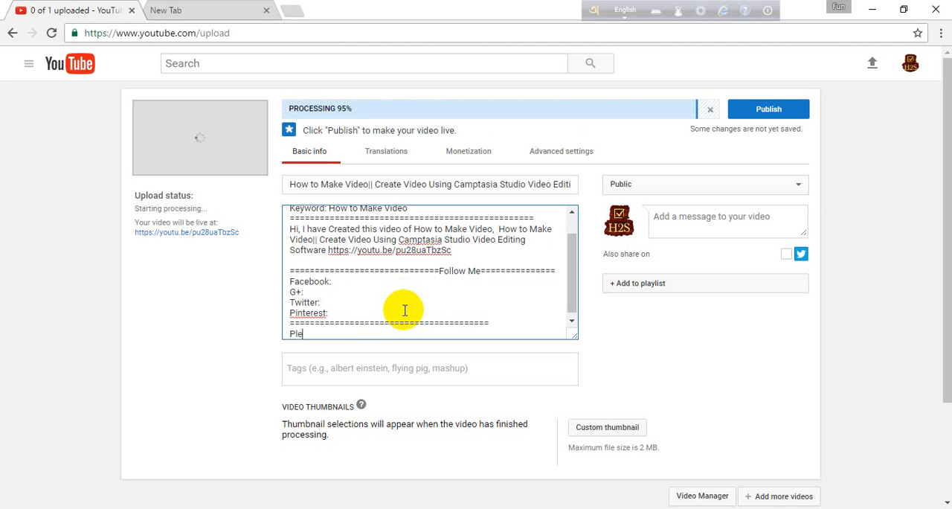
pyautogui.write('ase ')
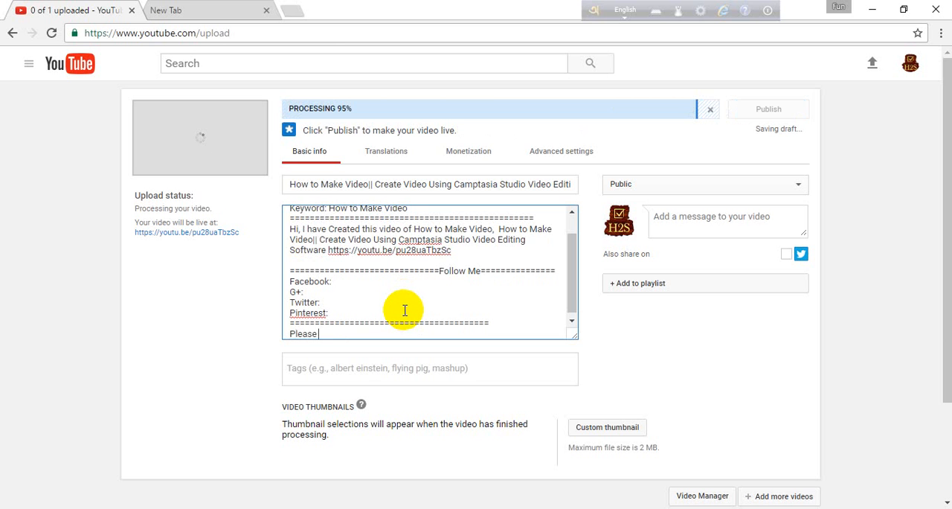
pyautogui.write('Subscribe')
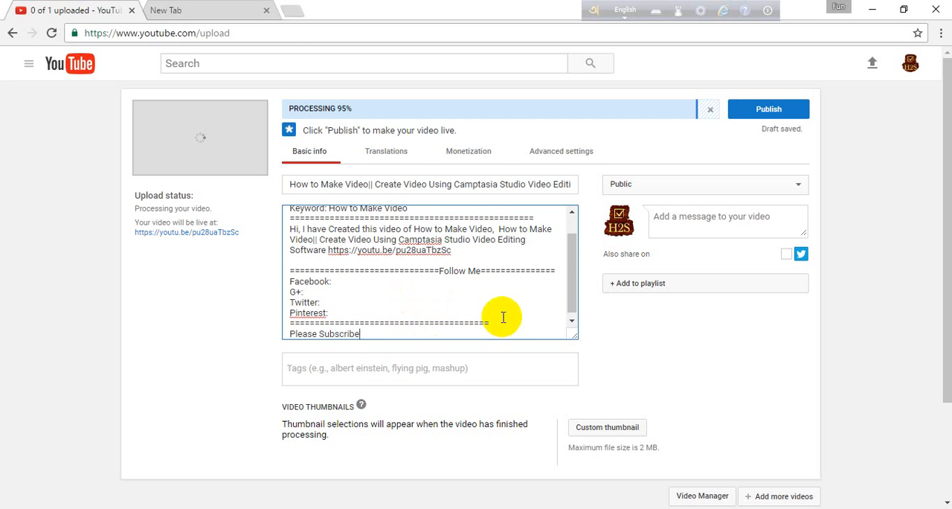
pyautogui.scroll(-1, 570, 258)
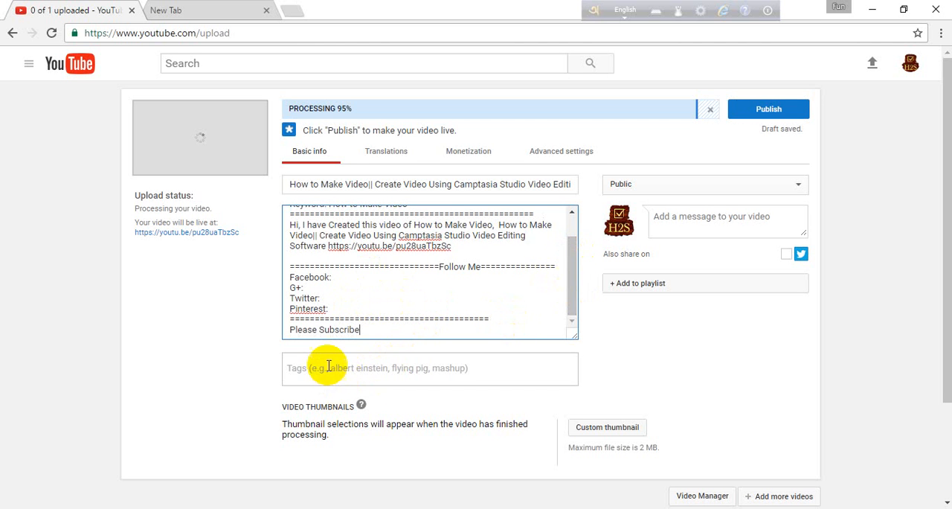
# Copy "How to Make Video" from the title and add it as the first video tag.
pyautogui.click(302, 184)
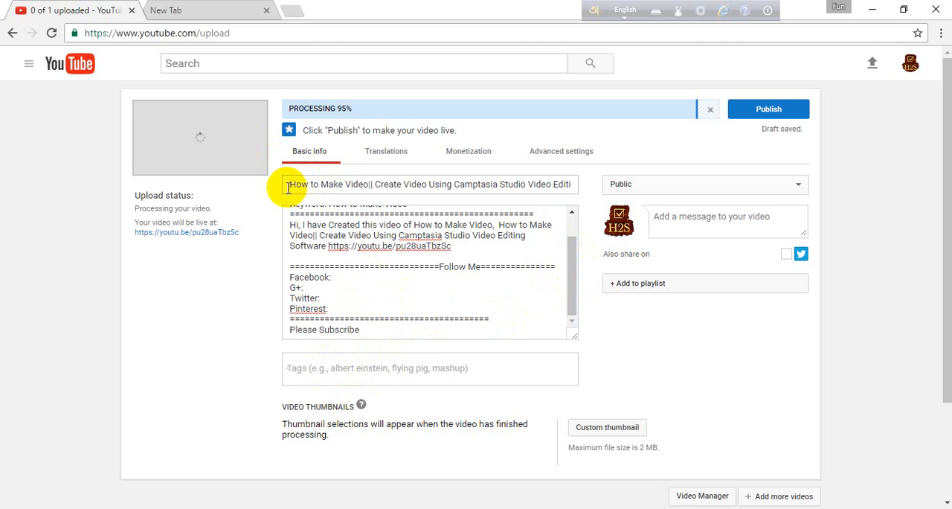
pyautogui.moveTo(288, 187); pyautogui.dragTo(368, 187)
pyautogui.hotkey('ctrl', 'c')
pyautogui.click(289, 185)
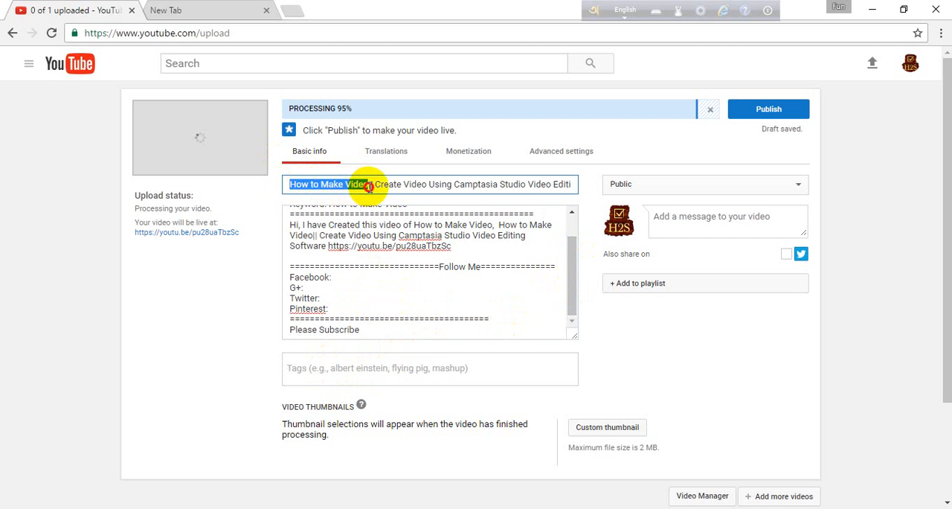
pyautogui.click(341, 375)
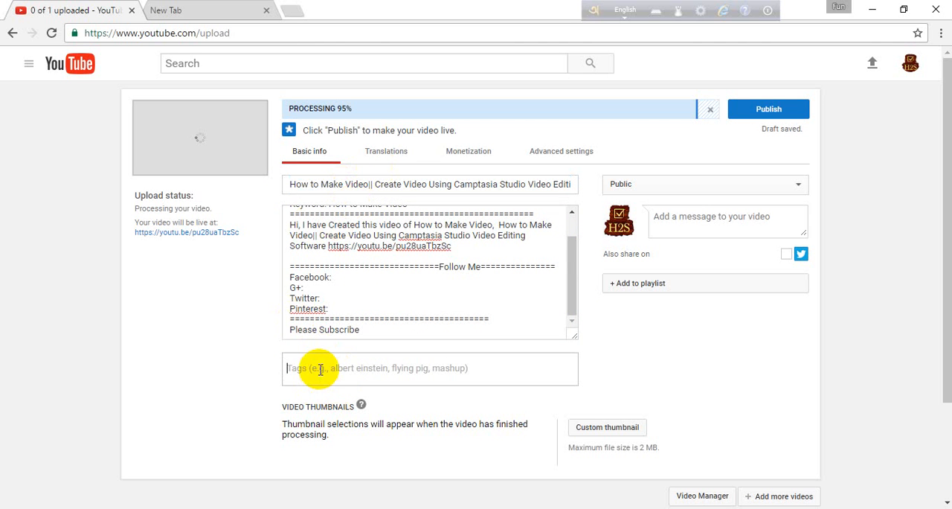
pyautogui.hotkey('ctrl', 'v')
pyautogui.press('Return')
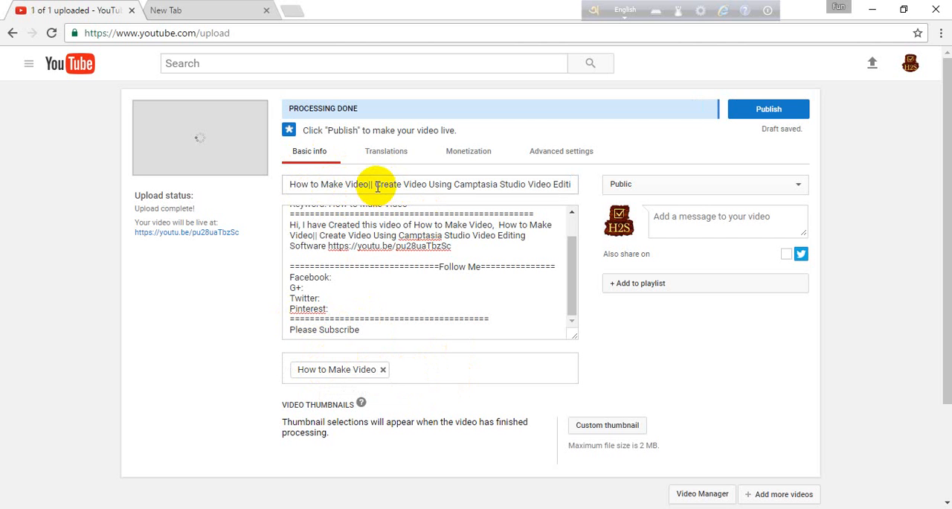
# Copy the title phrase beginning "Create Video Using" and add it as a second tag.
pyautogui.moveTo(375, 184); pyautogui.dragTo(525, 192)
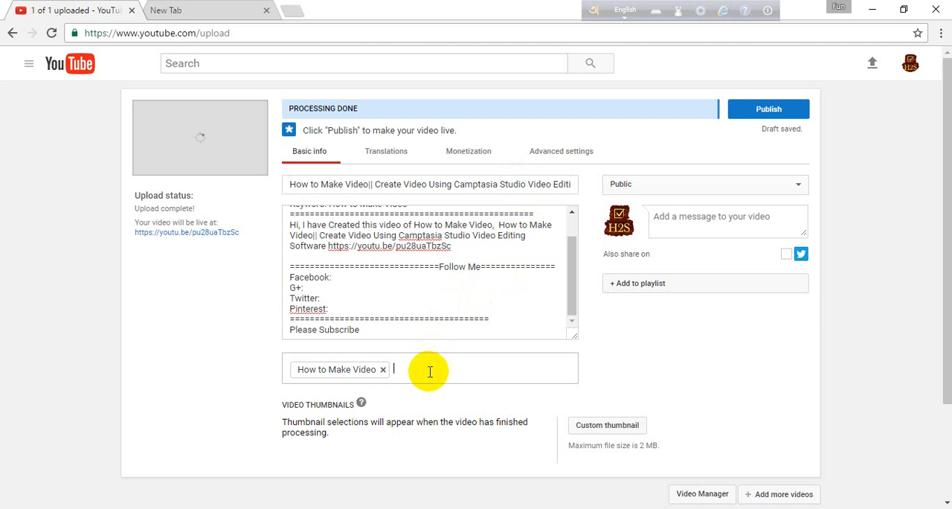
pyautogui.write('Create Video Using Camptasia Studio')
pyautogui.press('Return')
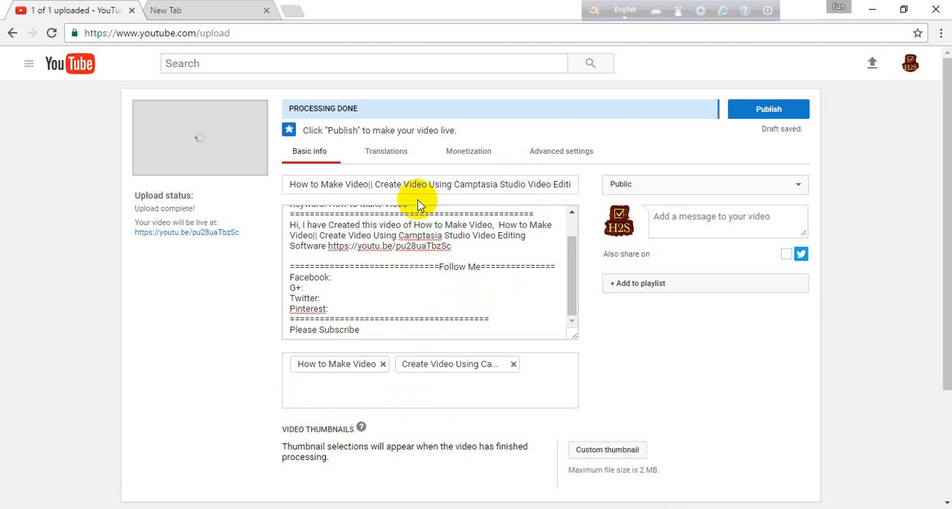
# Copy "Camptasia Studio" from the title and add it as the third video tag.
pyautogui.moveTo(456, 185); pyautogui.dragTo(524, 190)
pyautogui.hotkey('ctrl', 'c')
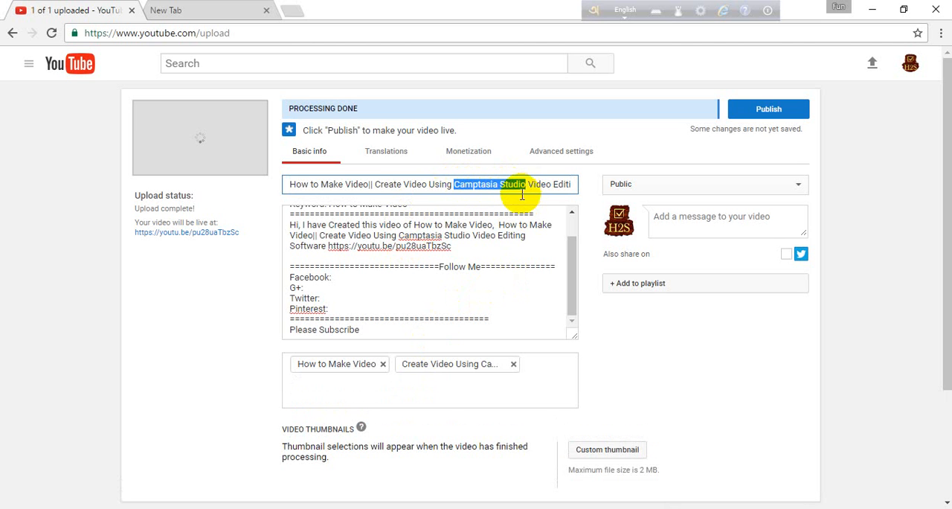
pyautogui.click(538, 361)
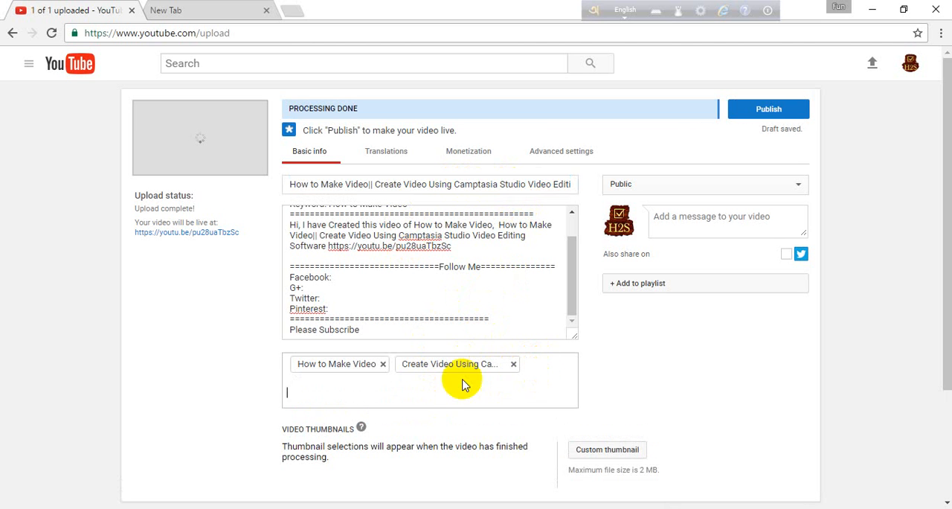
pyautogui.hotkey('ctrl', 'v')
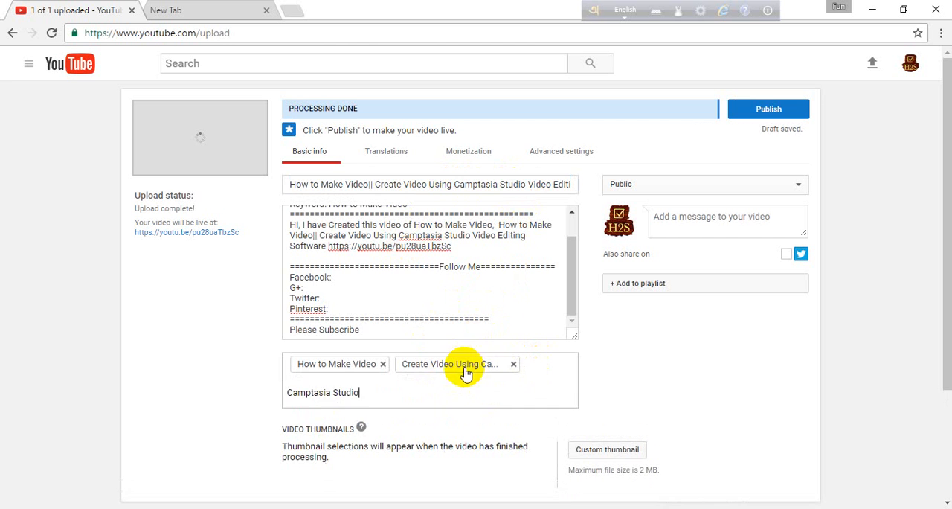
pyautogui.press('Return')
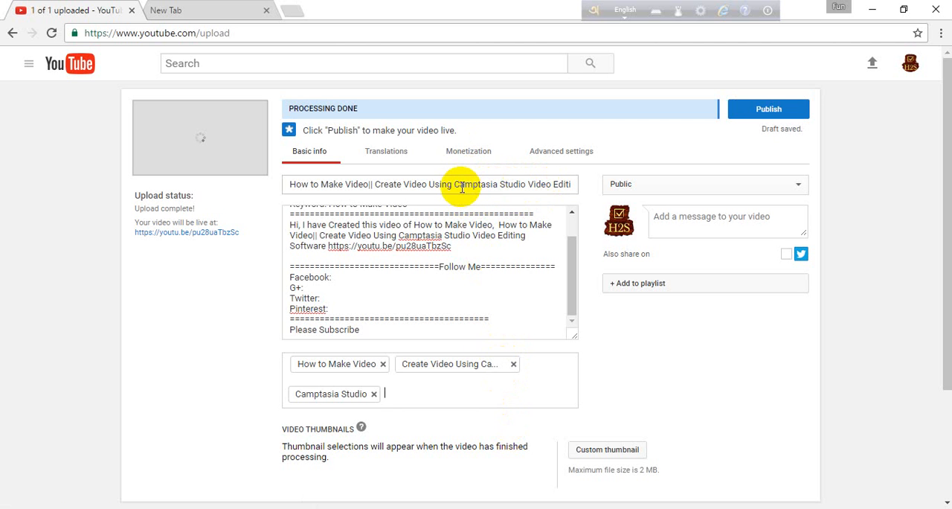
# Copy "Camptasia Studio Video Editing Software" from the title and add it as the fourth tag.
pyautogui.moveTo(454, 184); pyautogui.dragTo(571, 185)
pyautogui.hotkey('ctrl', 'c')
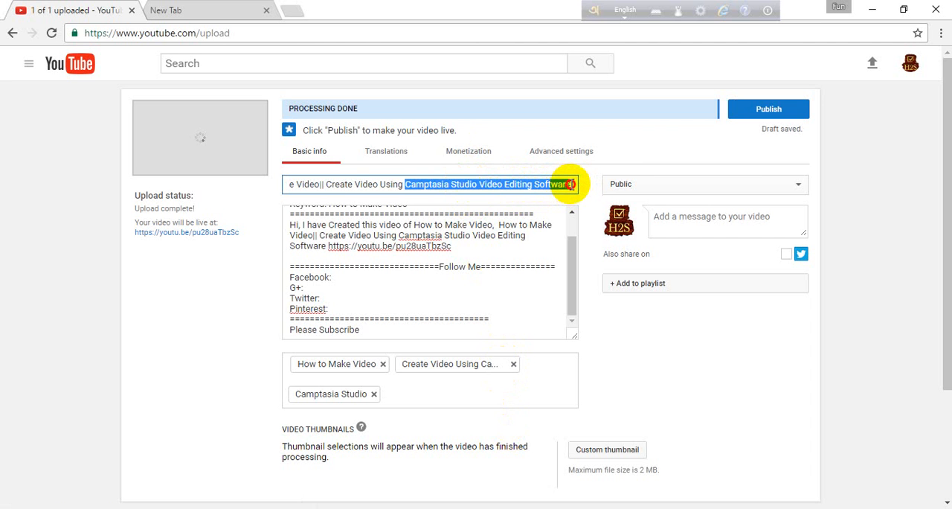
pyautogui.click(450, 398)
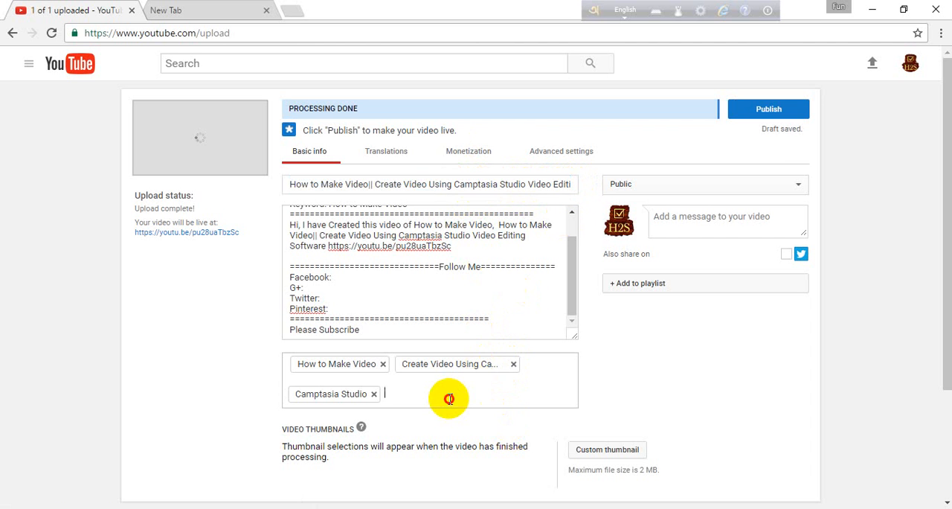
pyautogui.hotkey('ctrl', 'v')
pyautogui.press('Return')
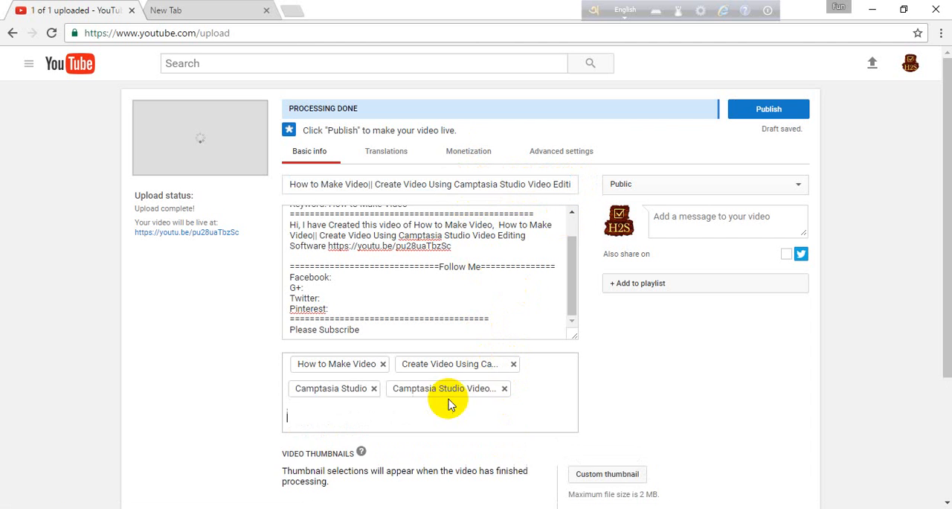
# Add "How to Use Camptasia" as the fifth video tag.
pyautogui.write('H')
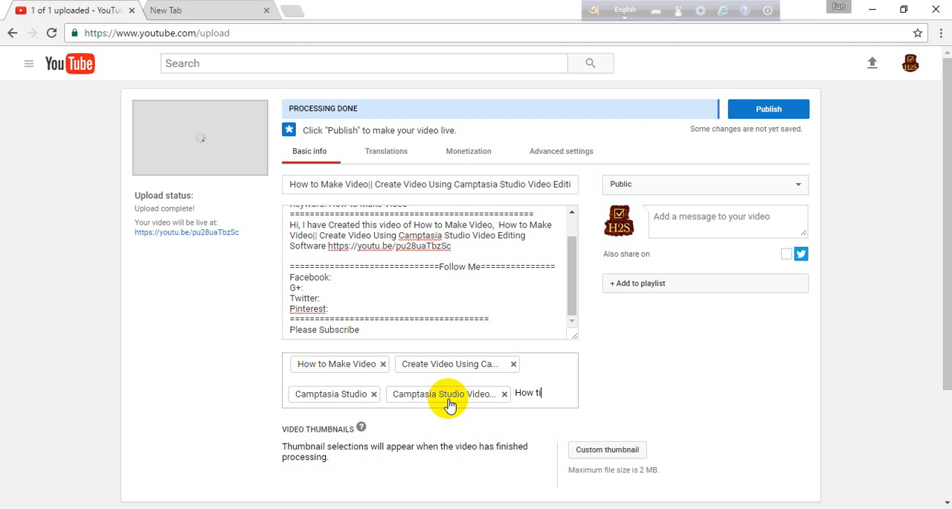
pyautogui.write('ow to U')
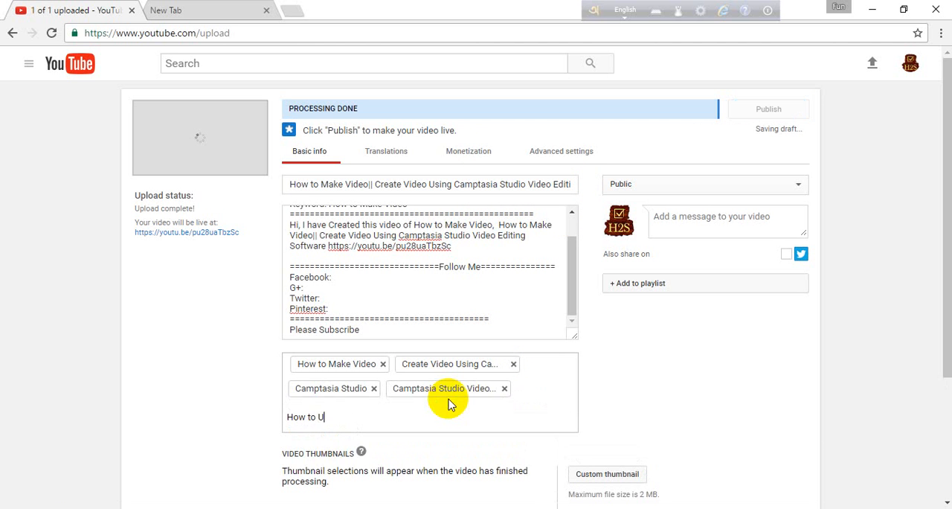
pyautogui.write('se Camptasia')
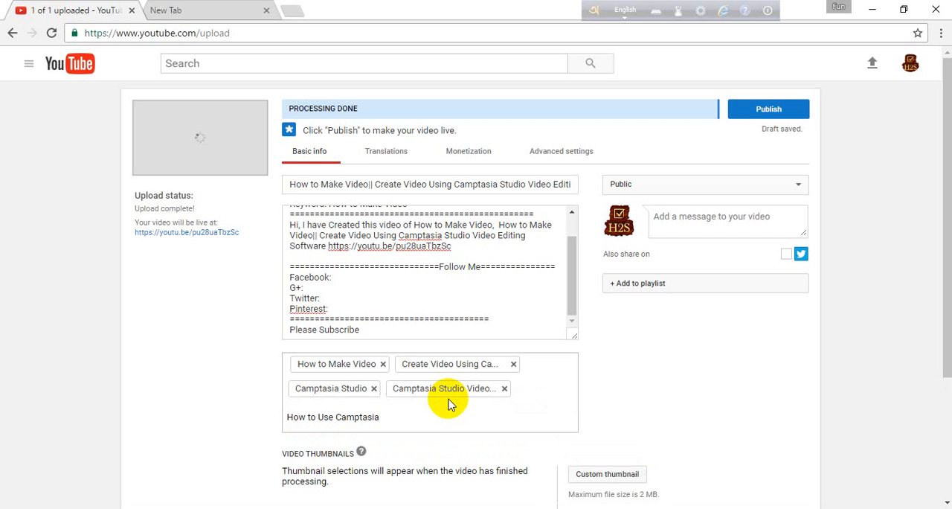
pyautogui.press('Return')
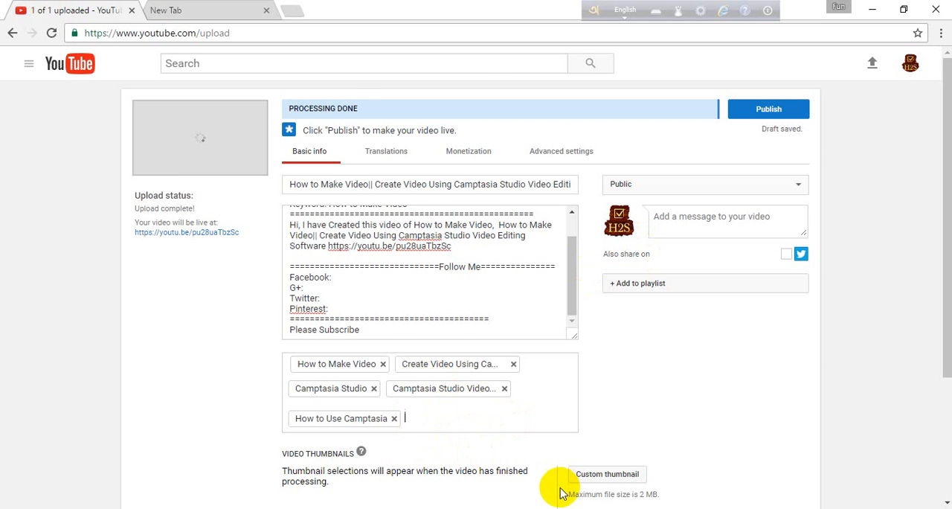
# Paste the copied list of Camtasia keywords, beginning with "how to use camtasia" and "camtasia studio", as additional video tags.
pyautogui.hotkey('ctrl', 'v')
pyautogui.scroll(-3, 595, 409)
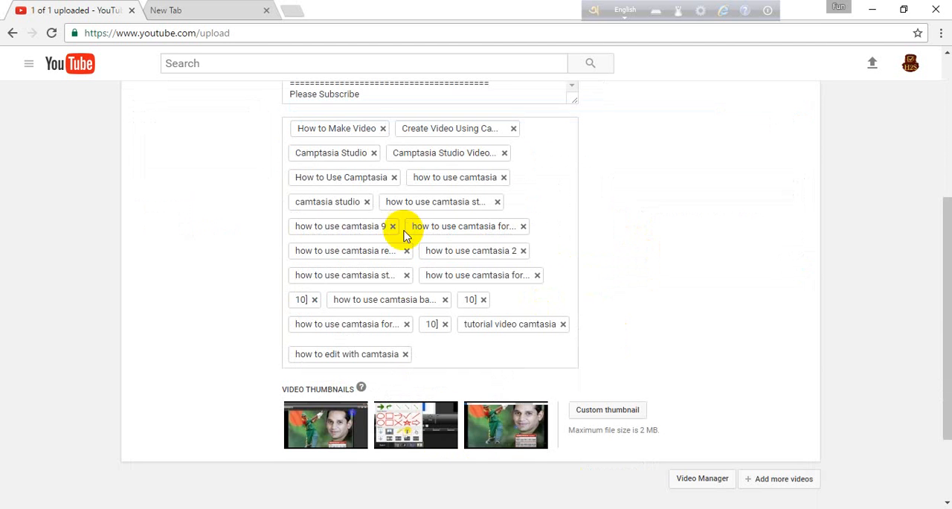
pyautogui.scroll(3, 404, 253)
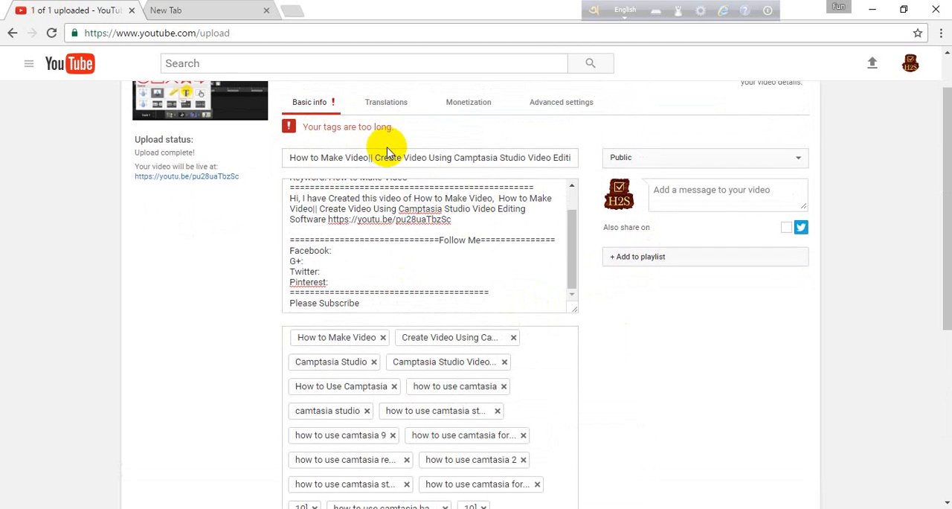
# Shorten the tag list by removing "how to edit with camtasia", the last "10]" and "tutorial video camtasia".
pyautogui.scroll(-4, 389, 159)
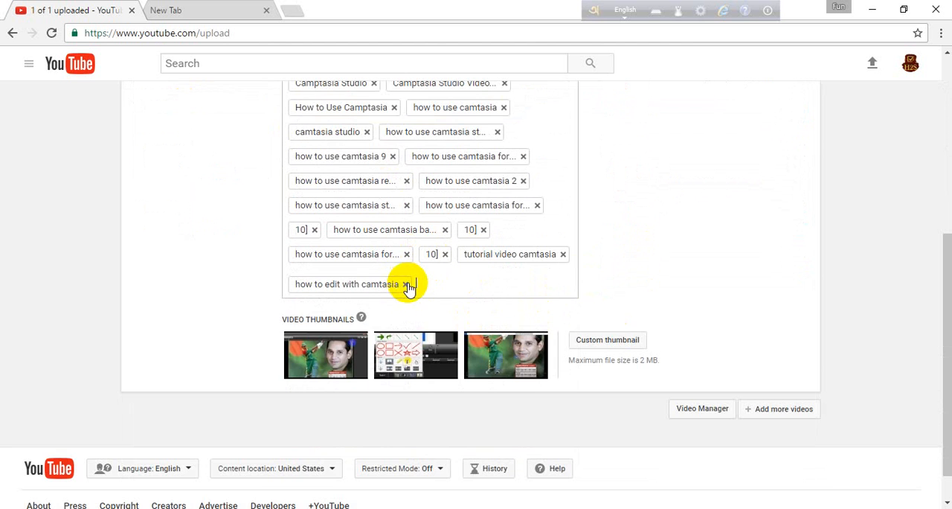
pyautogui.press('BackSpace')
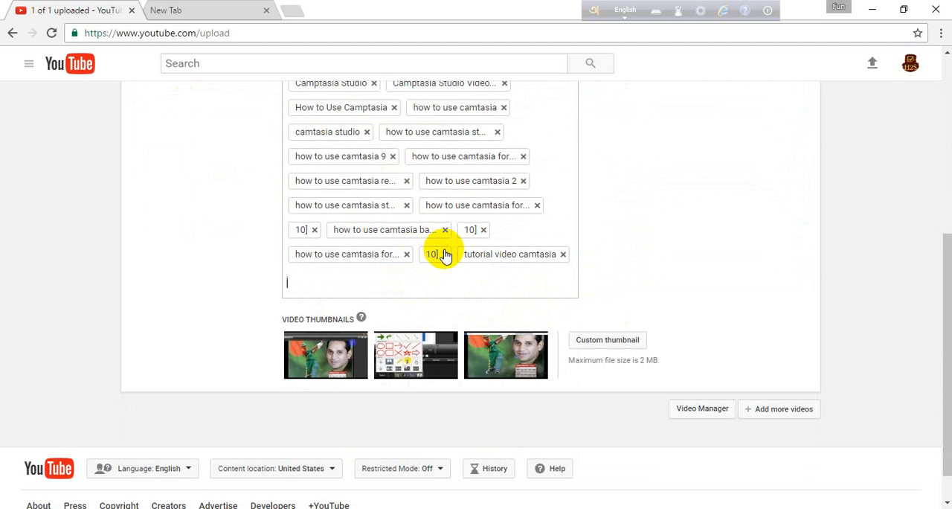
pyautogui.click(445, 254)
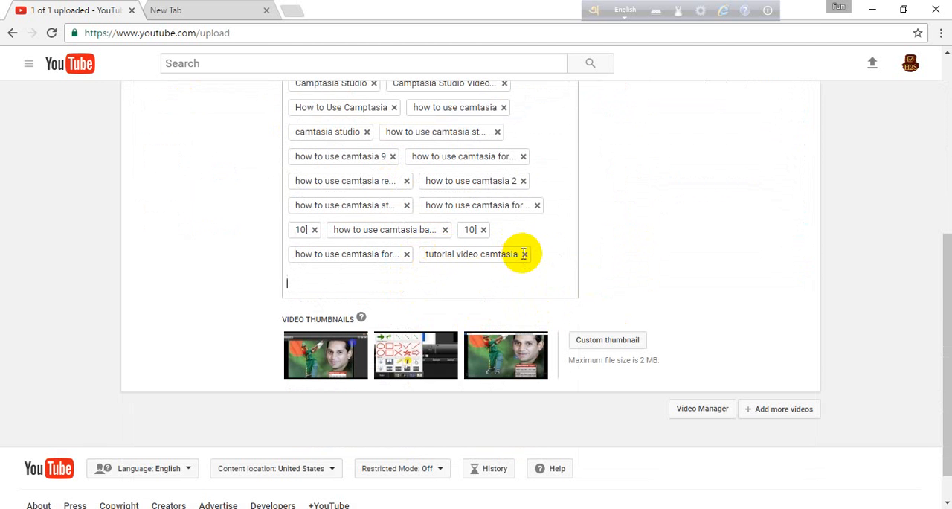
pyautogui.click(524, 254)
pyautogui.scroll(5, 511, 264)
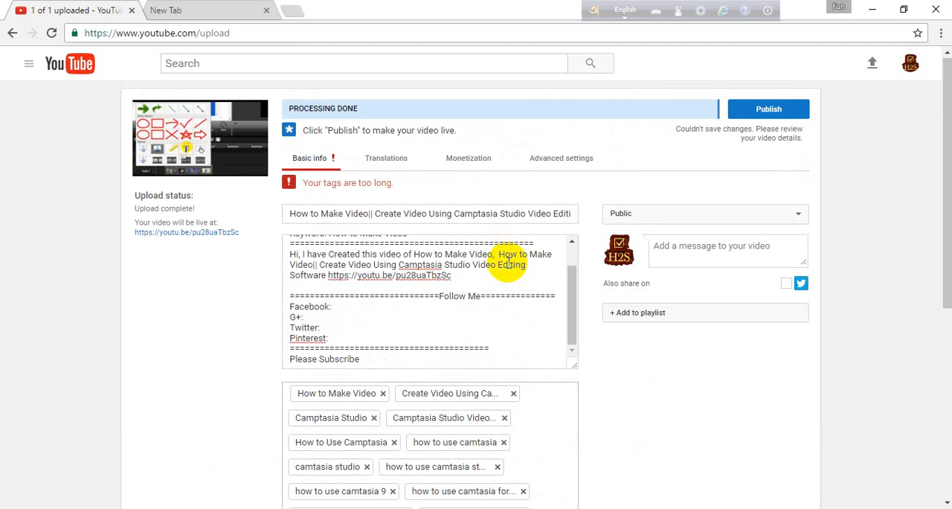
pyautogui.scroll(2, 480, 308)
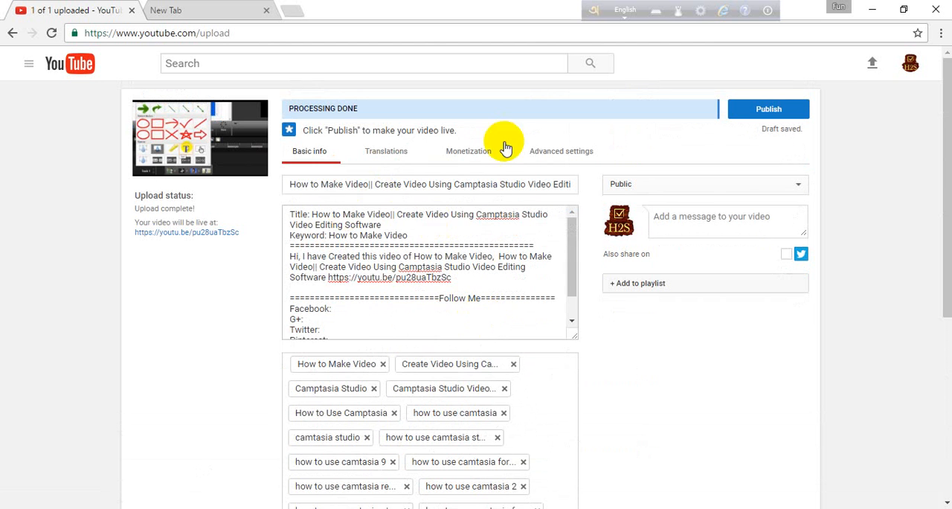
# Review the video's tags, title and full description before publishing.
pyautogui.scroll(-1, 506, 328)
pyautogui.scroll(-2, 507, 328)
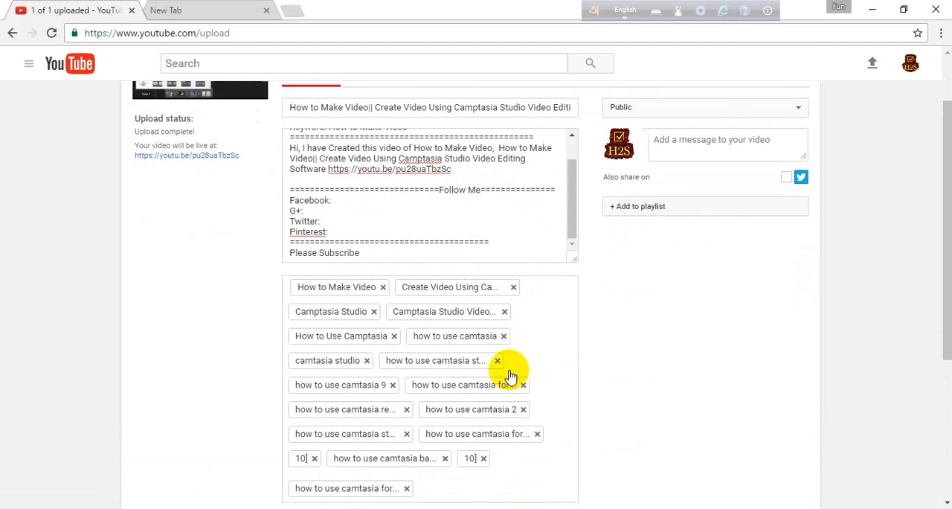
pyautogui.scroll(2, 580, 279)
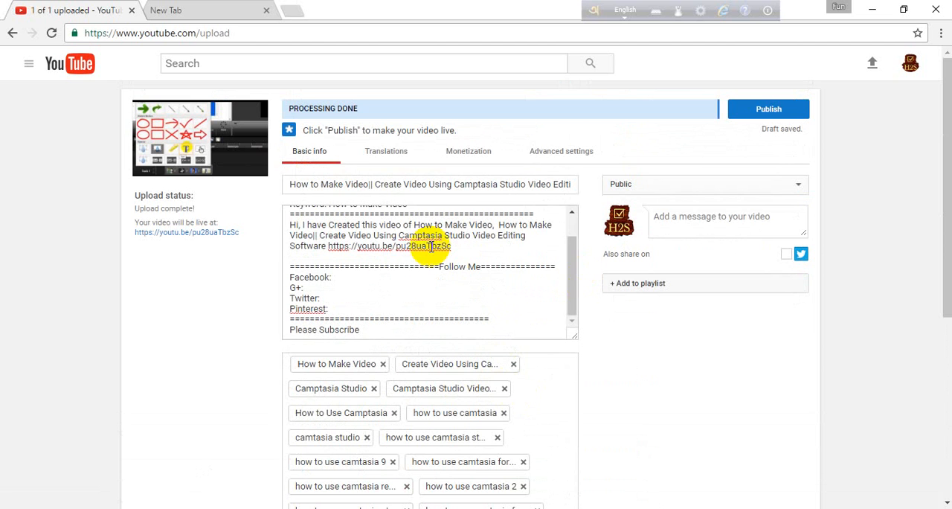
pyautogui.click(316, 188)
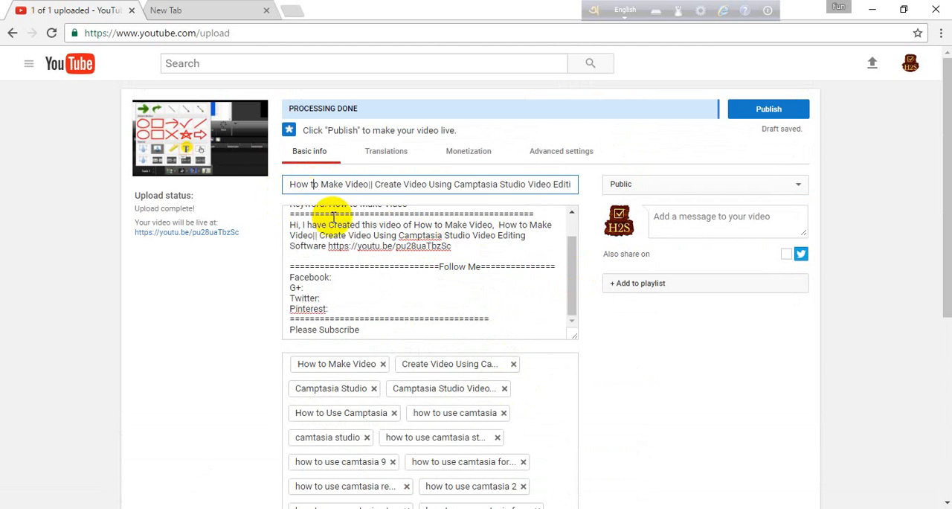
pyautogui.click(348, 270)
pyautogui.scroll(1, 384, 326)
pyautogui.scroll(1, 384, 326)
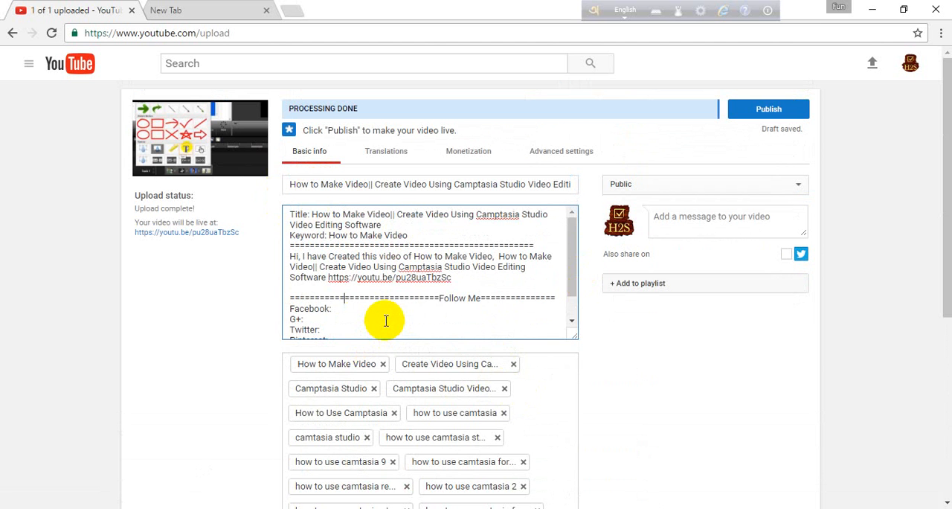
# Choose the middle suggested image, showing the drawing shapes and arrows, as the video thumbnail.
pyautogui.scroll(-2, 387, 320)
pyautogui.scroll(-4, 394, 379)
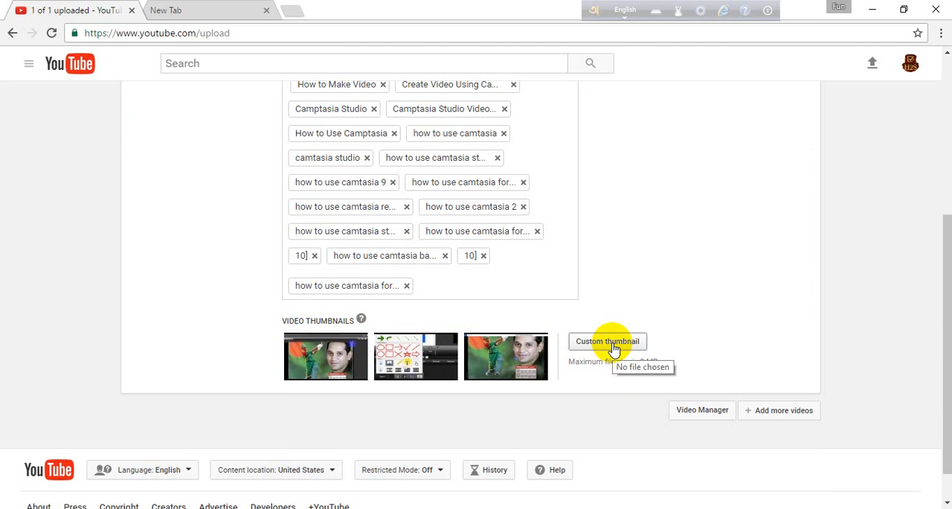
pyautogui.click(439, 360)
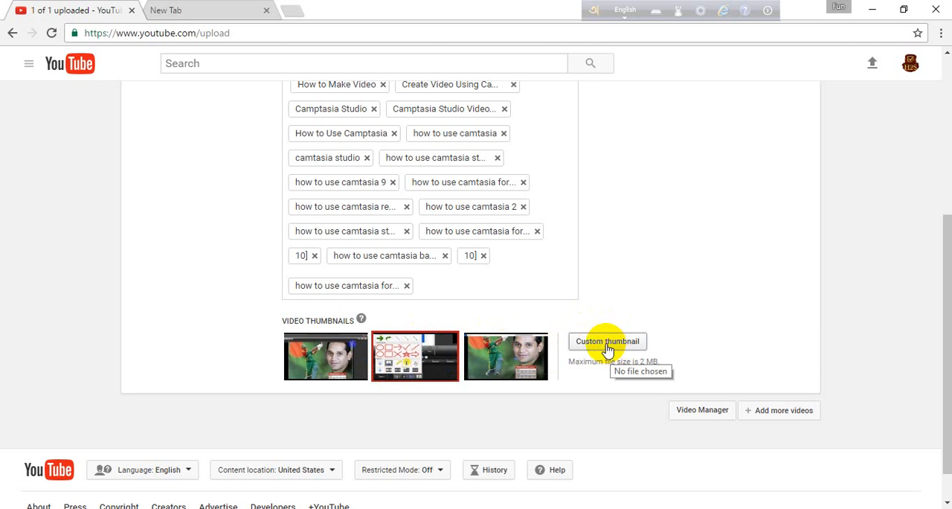
# Publish the video and select its full share link.
pyautogui.scroll(4, 630, 304)
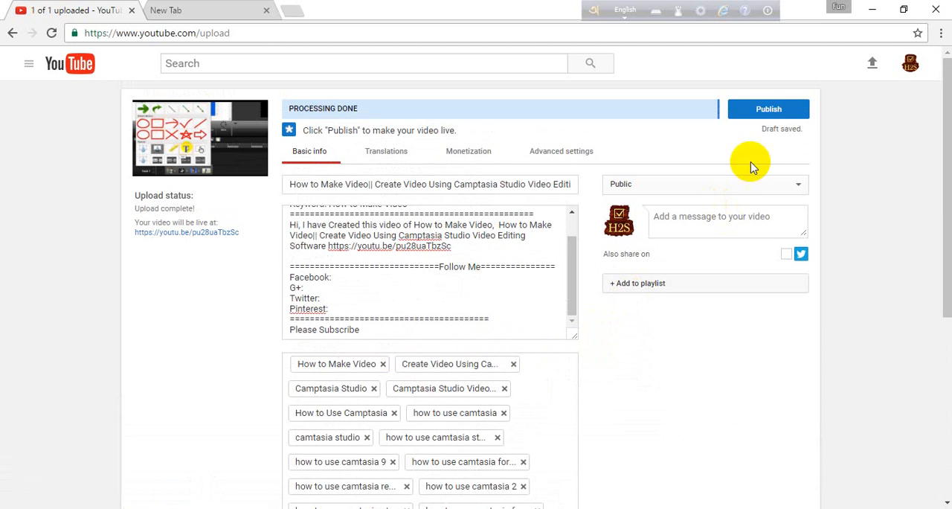
pyautogui.click(769, 110)
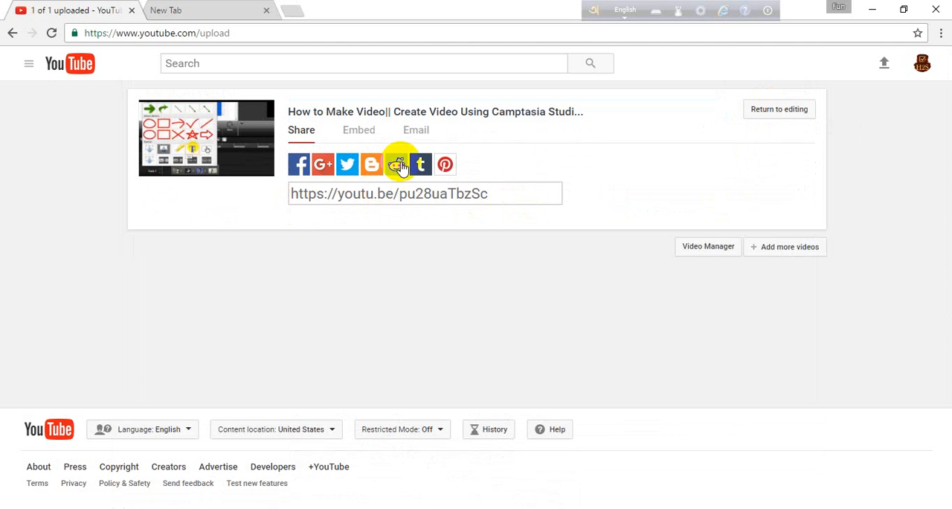
pyautogui.click(378, 196)
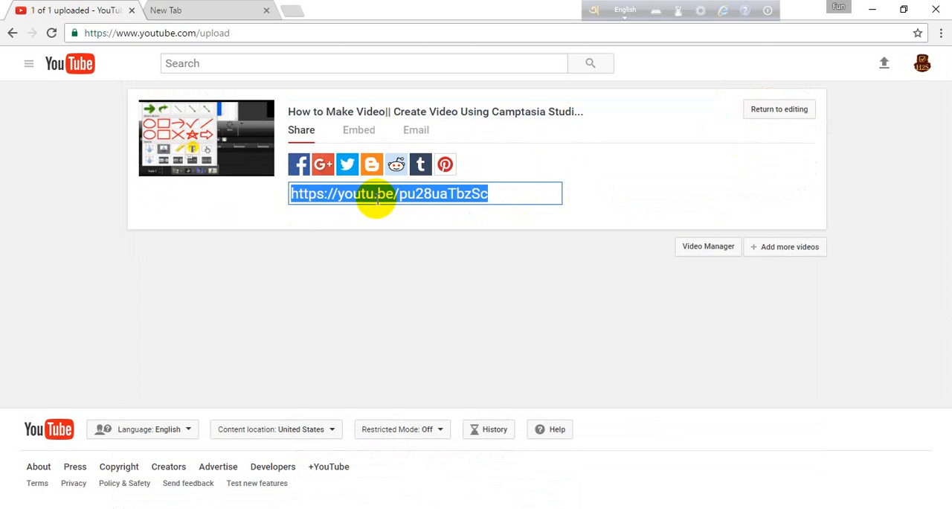